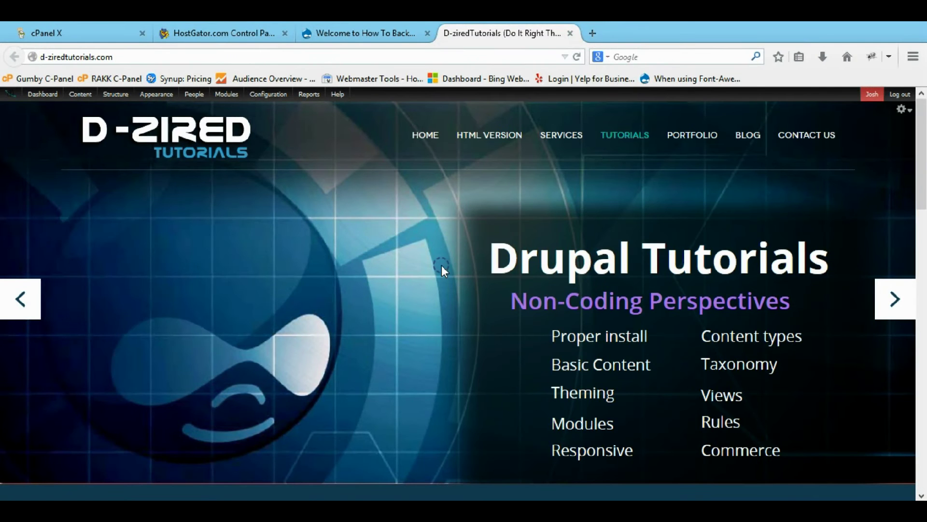
Close the D-zired Tutorials tab, keep How To Backup Your Site open, and bring up GoDaddy cPanel
left_click(382, 32)
left_click(572, 34)
left_click_drag(423, 269, 355, 296)
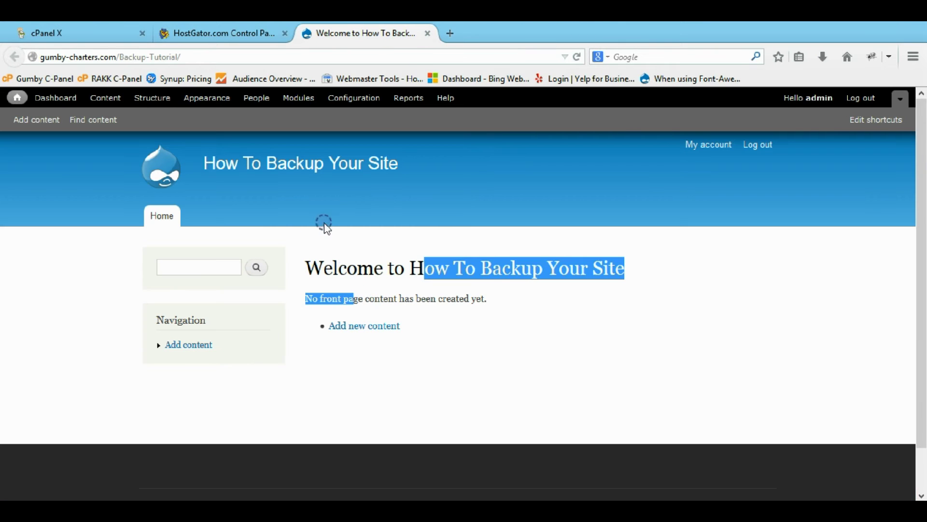
left_click(306, 243)
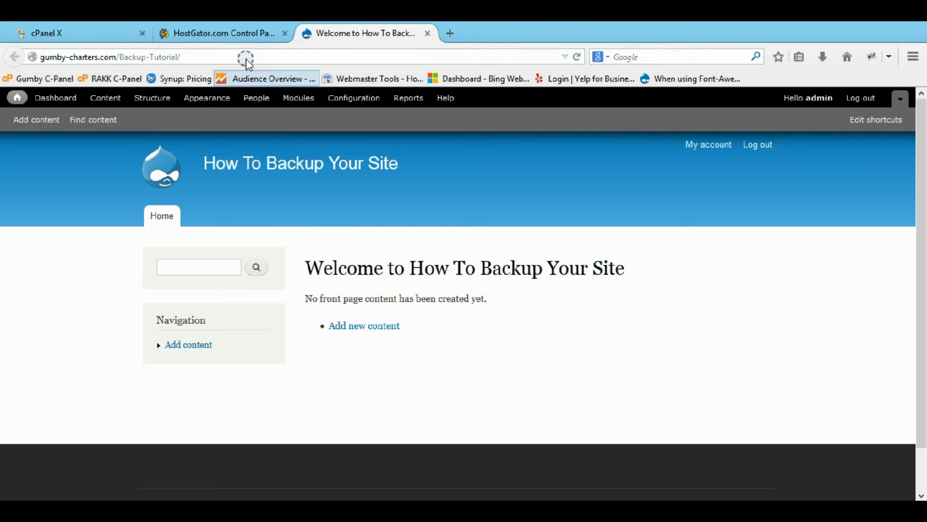
left_click(208, 33)
left_click(99, 33)
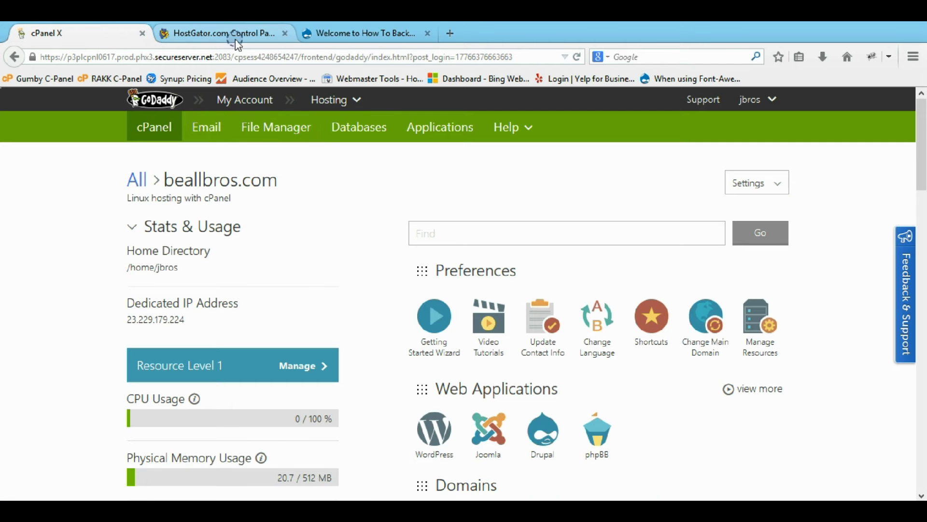
From the HostGator control panel's Files section, launch File Manager in a new tab
left_click(193, 35)
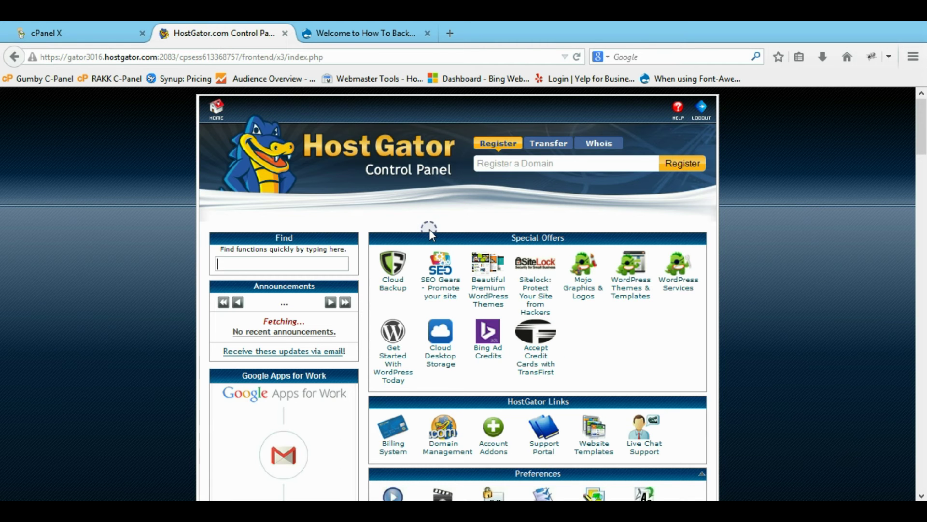
scroll(429, 229, "down", 5)
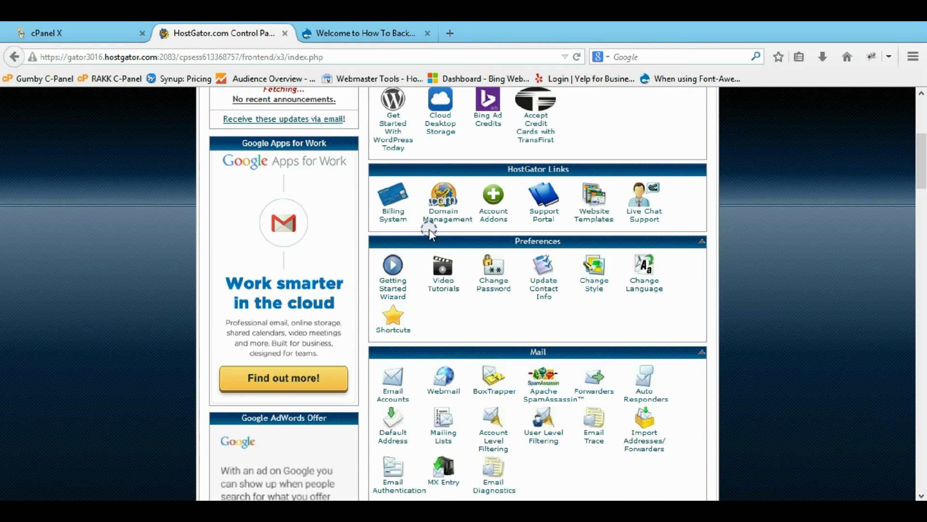
scroll(429, 229, "down", 2)
scroll(429, 229, "down", 2)
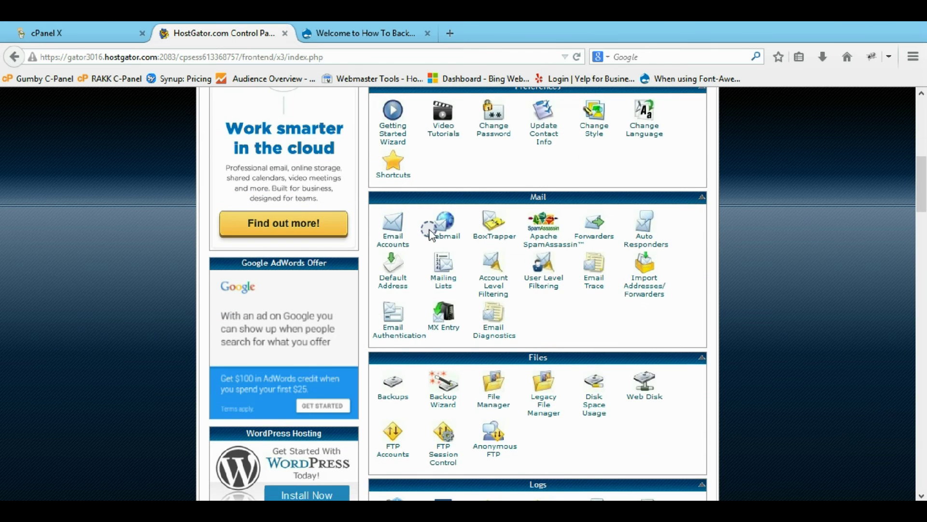
scroll(429, 229, "down", 3)
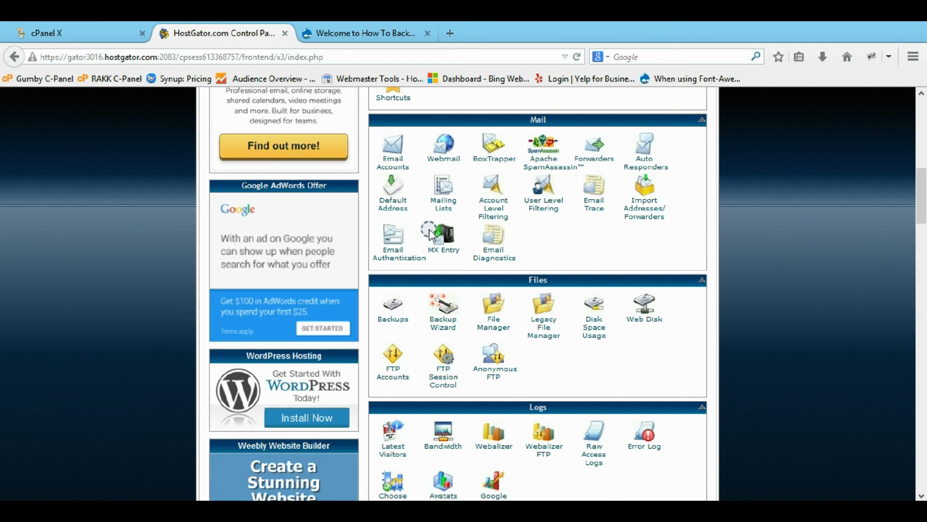
scroll(432, 233, "down", 3)
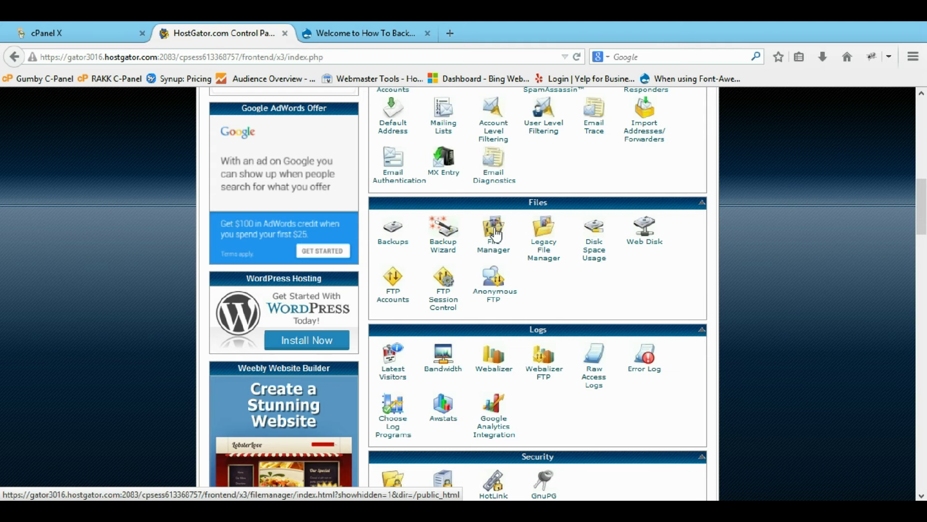
left_click(497, 235)
Open the Backup-Tutorial folder in public_html and confirm it matches the site's address
left_click(455, 418)
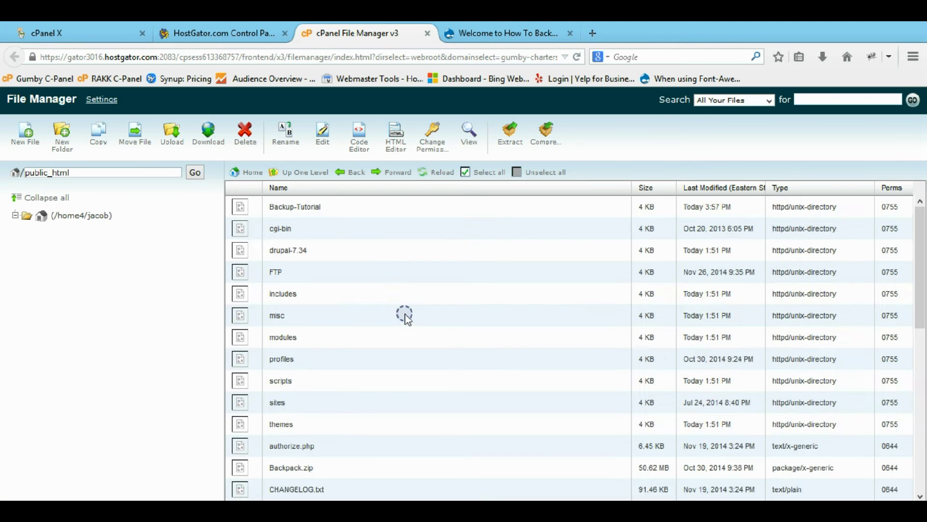
double_click(246, 211)
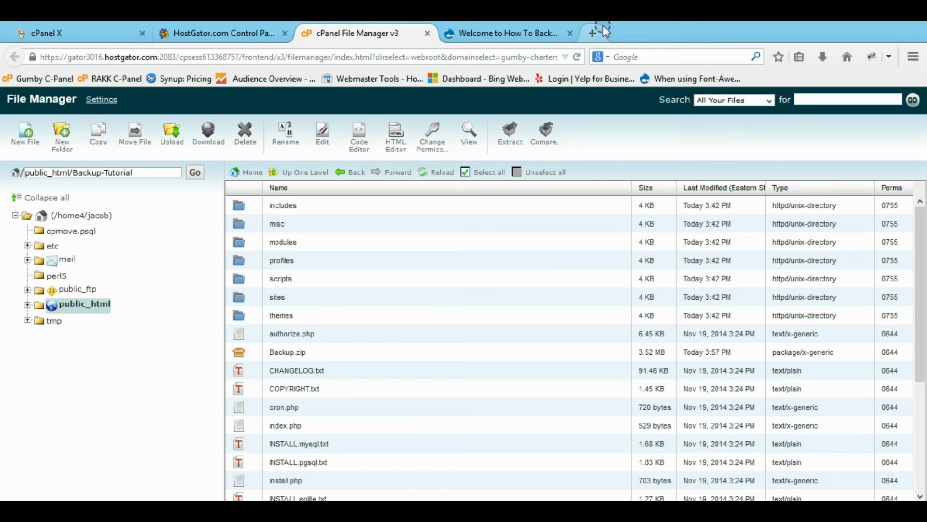
left_click(520, 35)
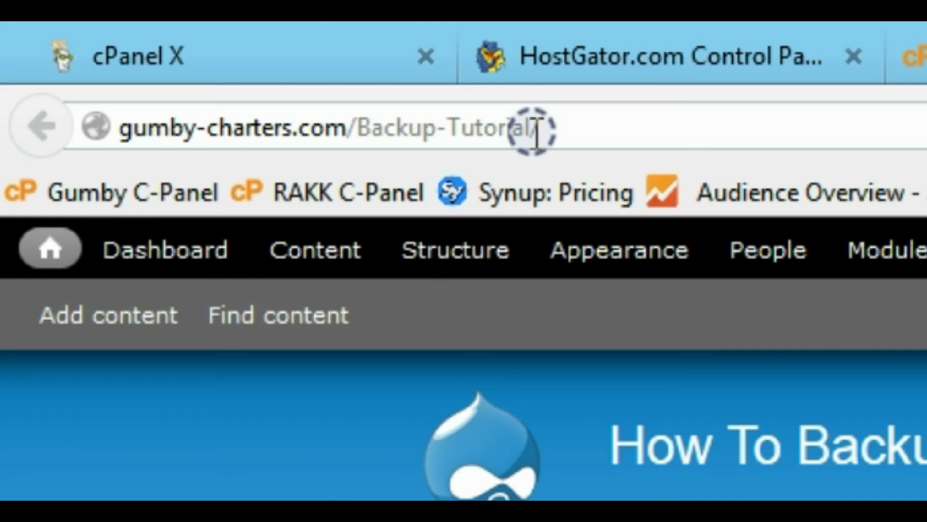
left_click_drag(502, 123, 346, 134)
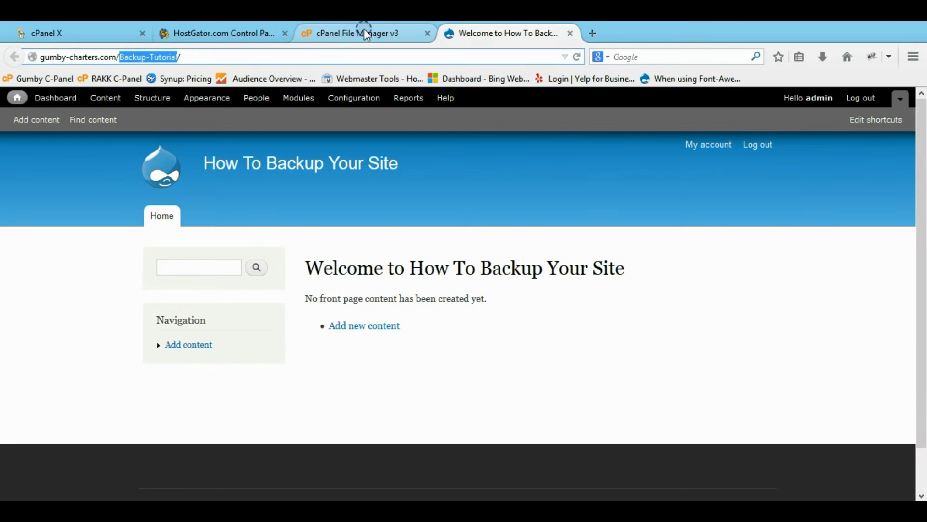
left_click(363, 28)
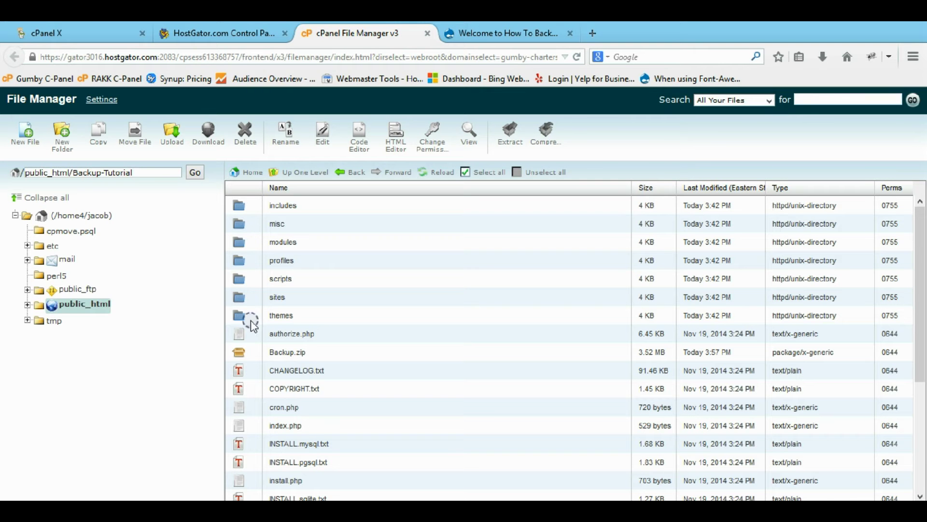
Browse the folder's files and select the 3.52 MB Backup.zip archive
left_click(248, 203)
scroll(293, 290, "down", 3)
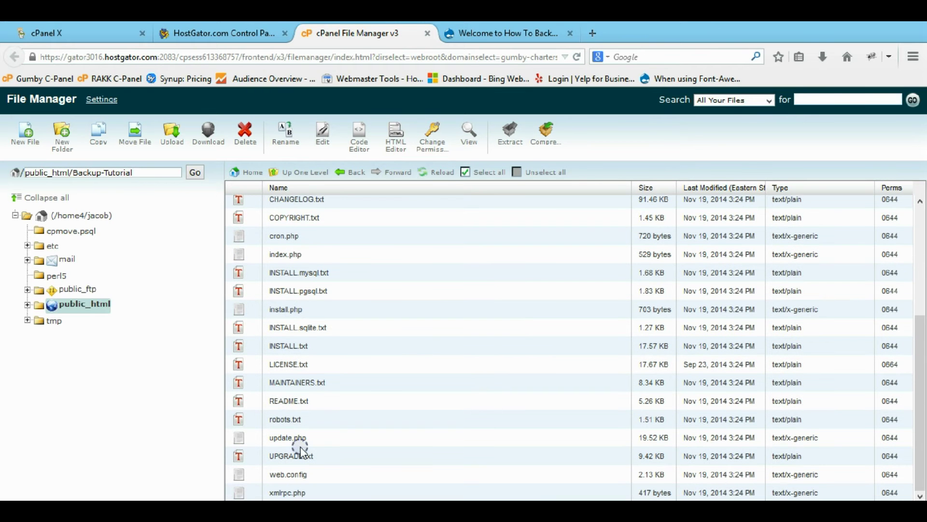
left_click(288, 493, "shift")
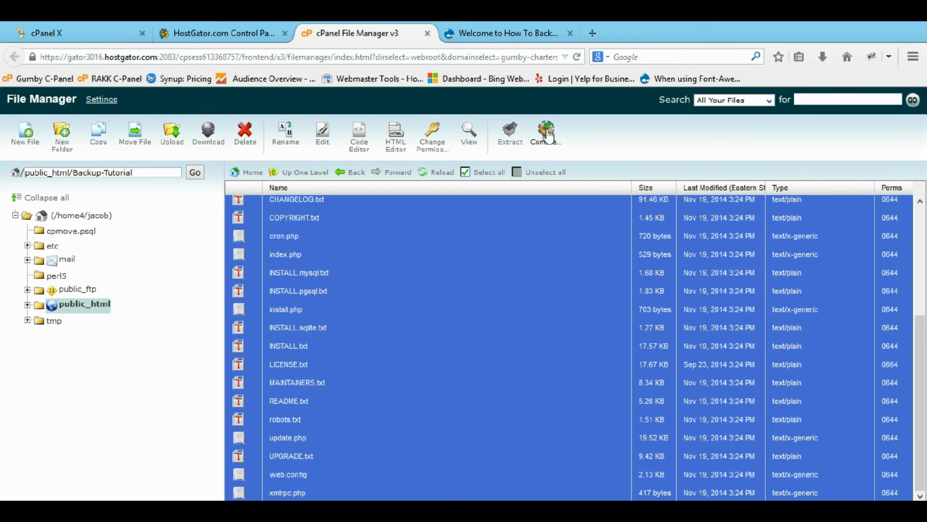
left_click(261, 327)
scroll(253, 348, "up", 3)
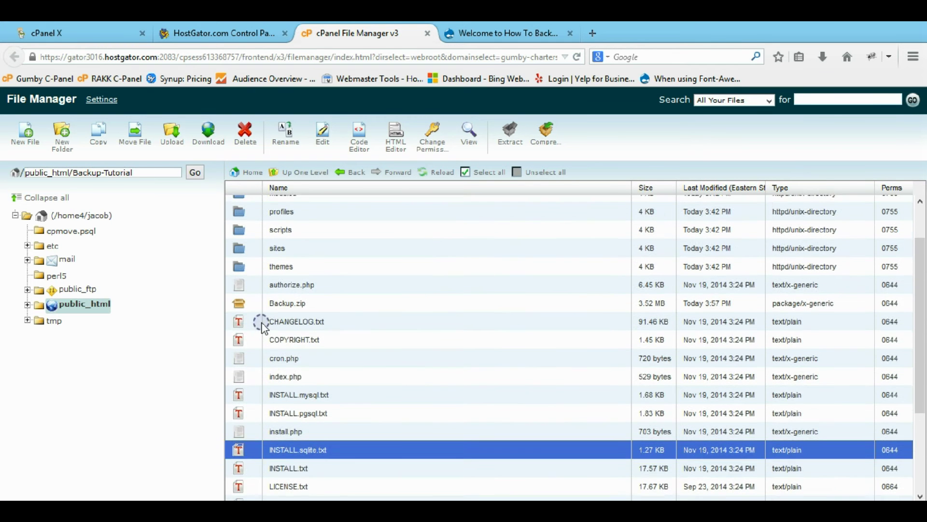
left_click(247, 358)
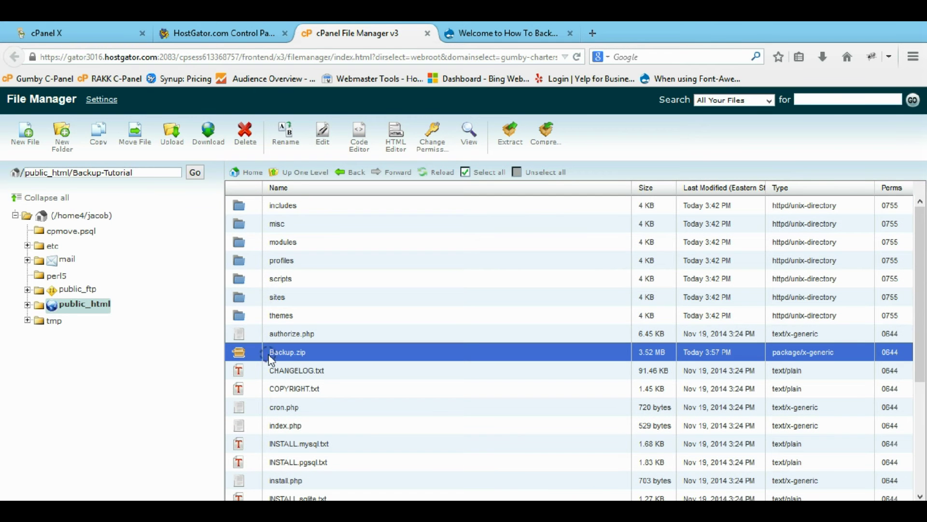
Download Backup.zip, choosing Save File in Firefox's dialog
double_click(246, 362)
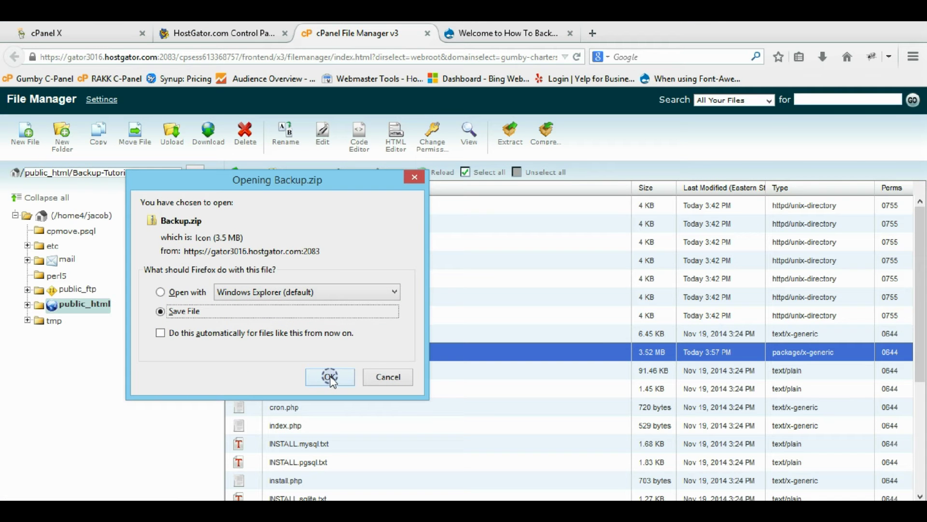
left_click(330, 379)
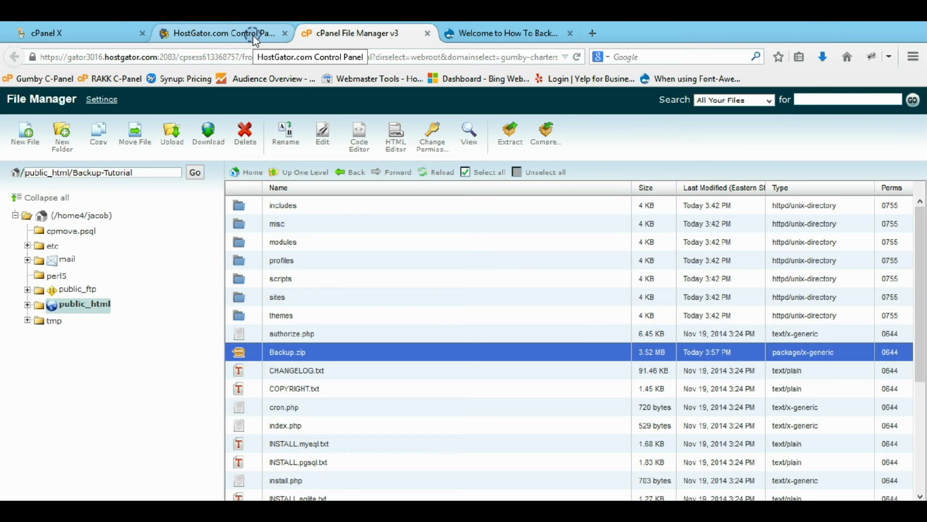
Close the File Manager tab and launch phpMyAdmin from HostGator's Databases section
left_click(215, 34)
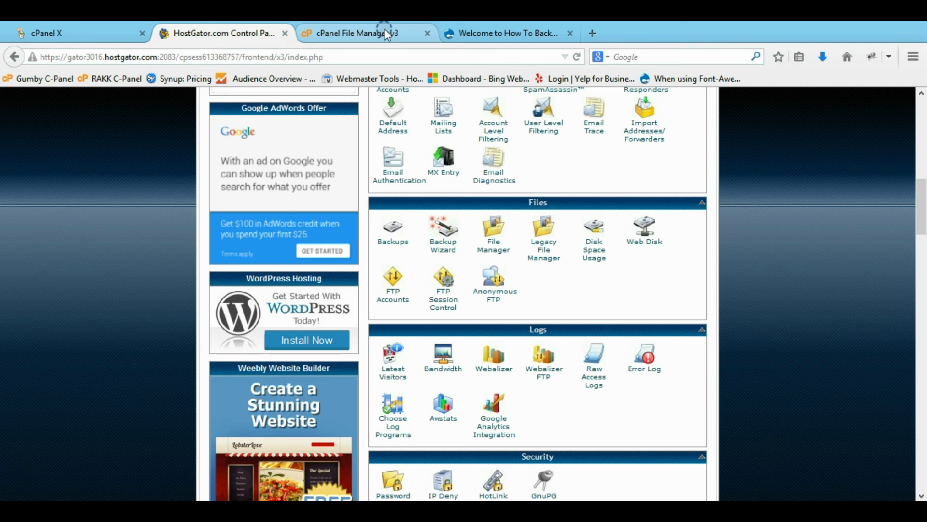
left_click(427, 33)
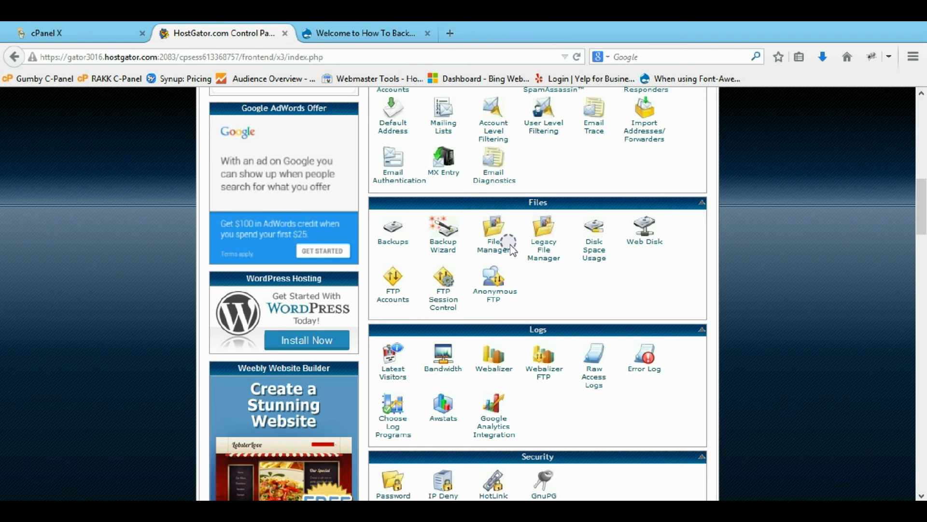
scroll(516, 242, "down", 6)
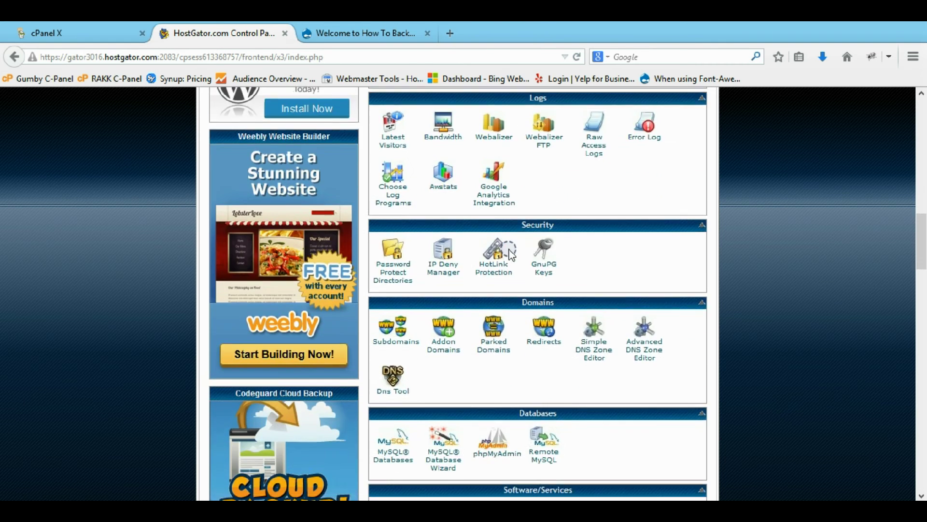
scroll(502, 258, "down", 3)
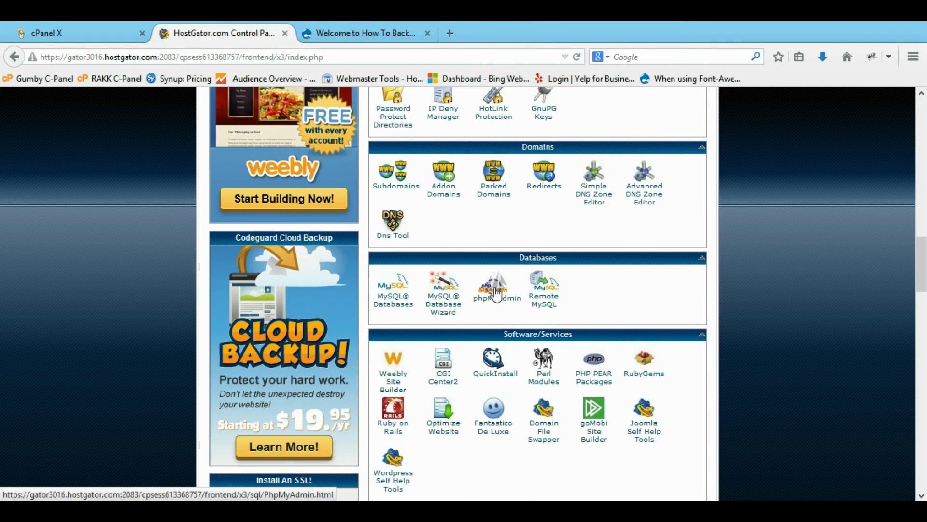
left_click(499, 296)
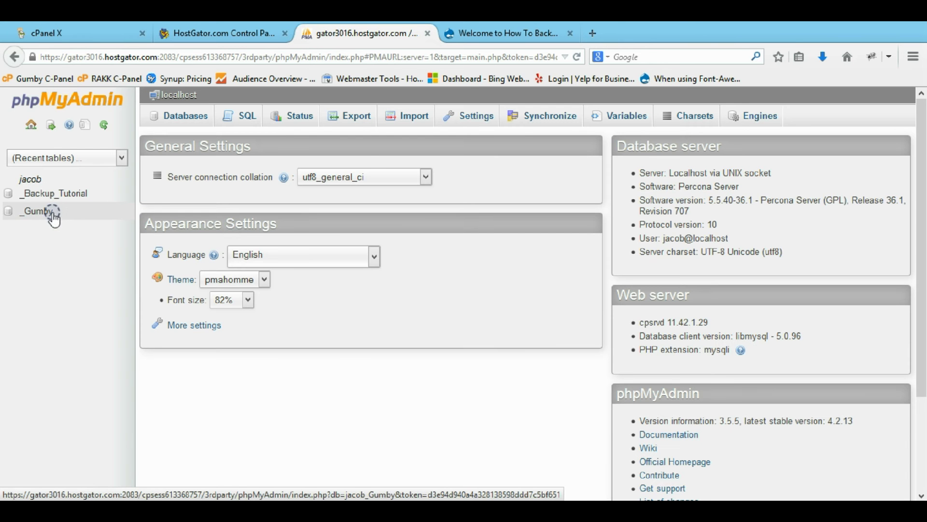
Export all 74 _Backup_Tutorial tables as a Quick SQL file and save the download
left_click(78, 194)
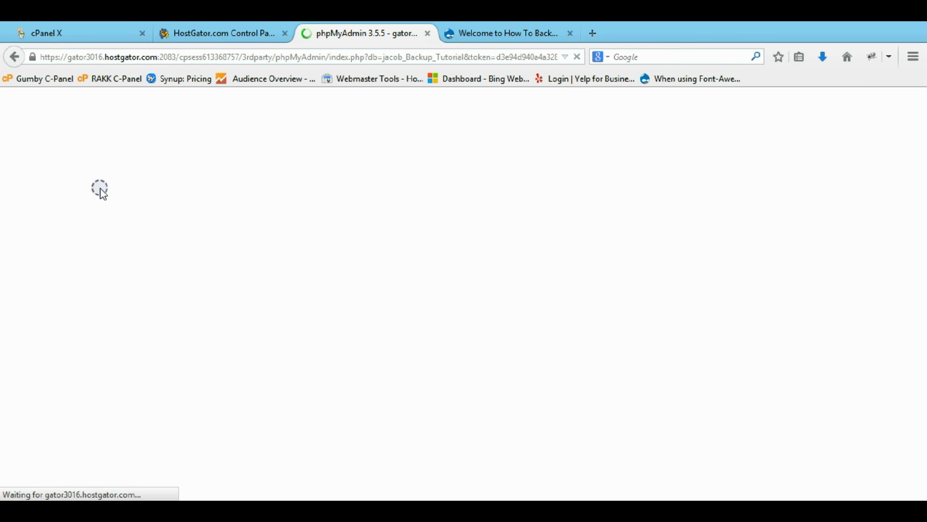
scroll(215, 170, "down", 15)
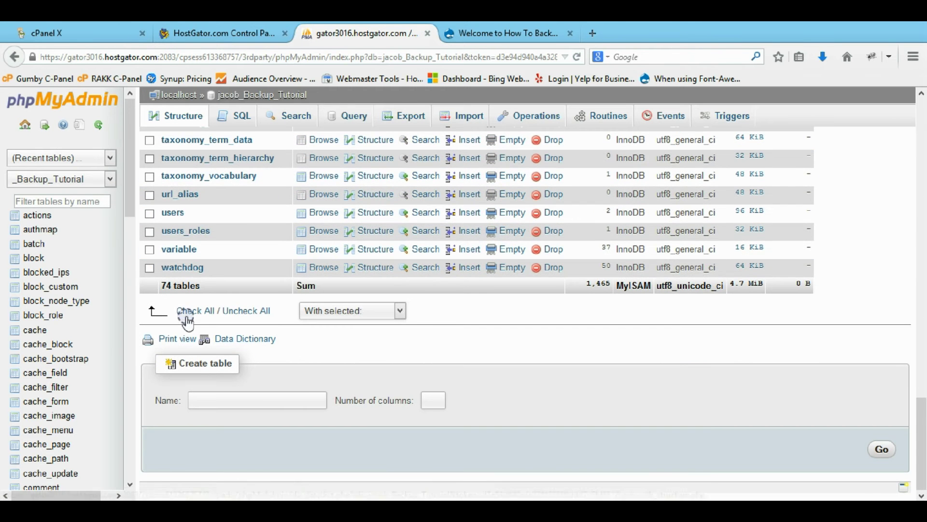
left_click(187, 317)
left_click(400, 310)
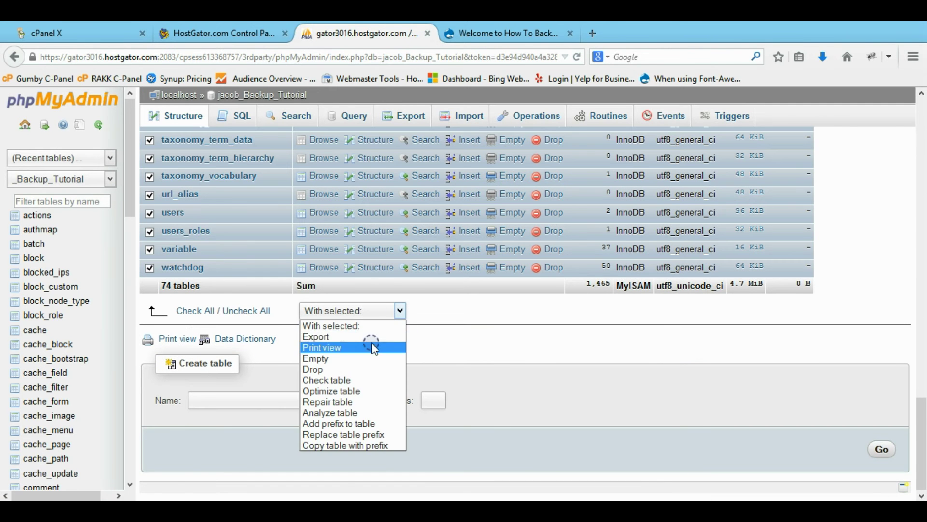
left_click(401, 335)
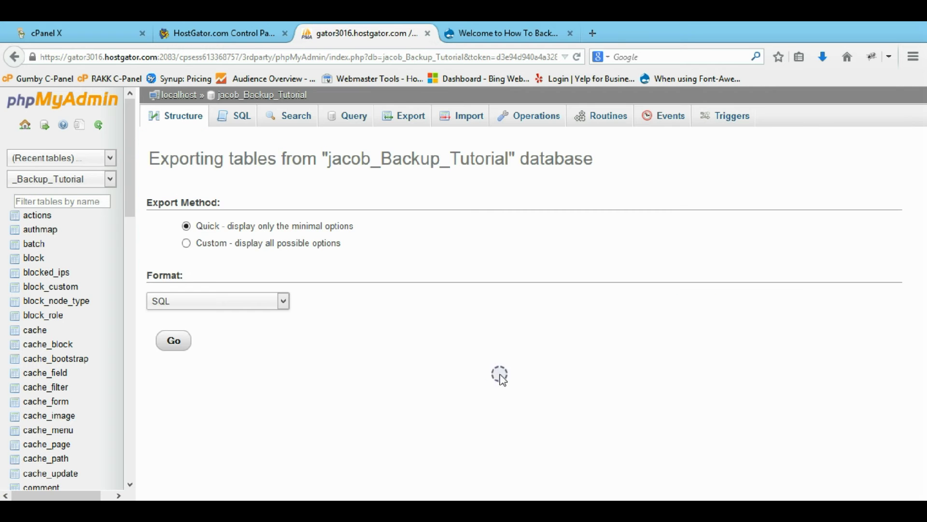
left_click(175, 340)
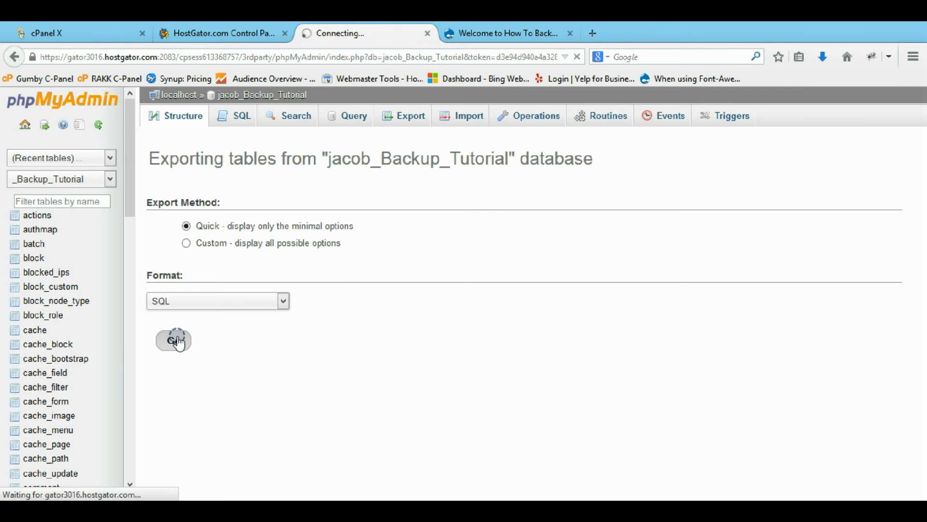
left_click(329, 375)
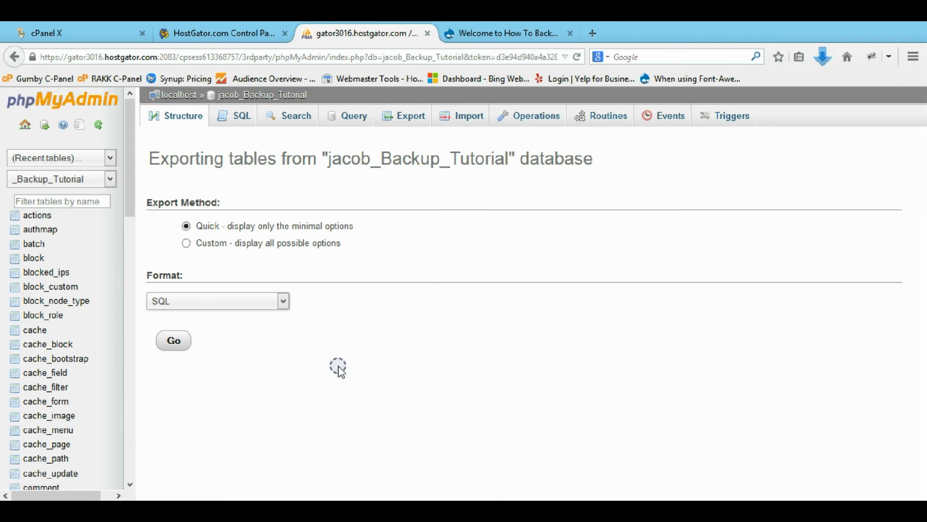
Open the Downloads folder to locate the Backup zip and the SQL export
left_click(99, 444)
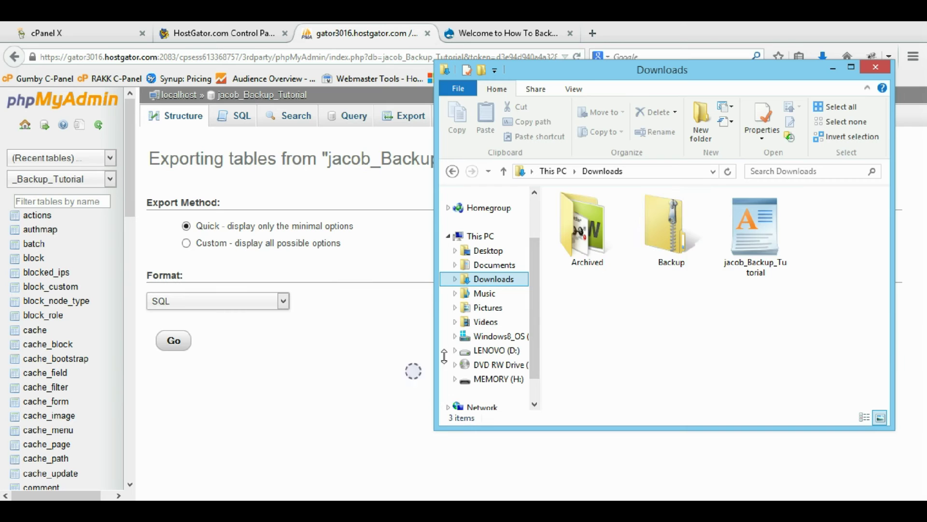
left_click_drag(812, 320, 664, 232)
left_click(701, 308)
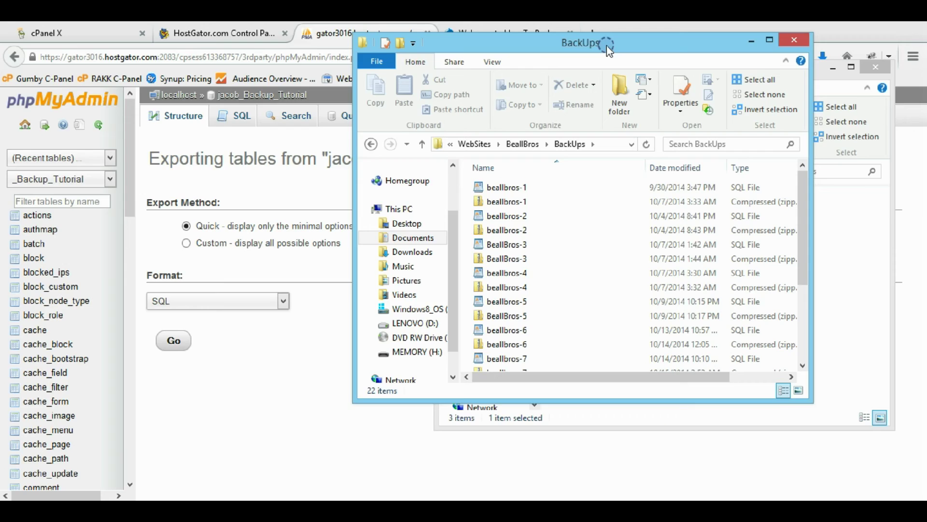
Review older BeallBros backups (beallbros-1 to beallbros-11), close BackUps, and reselect both new downloads
left_click(506, 191)
left_click(506, 202)
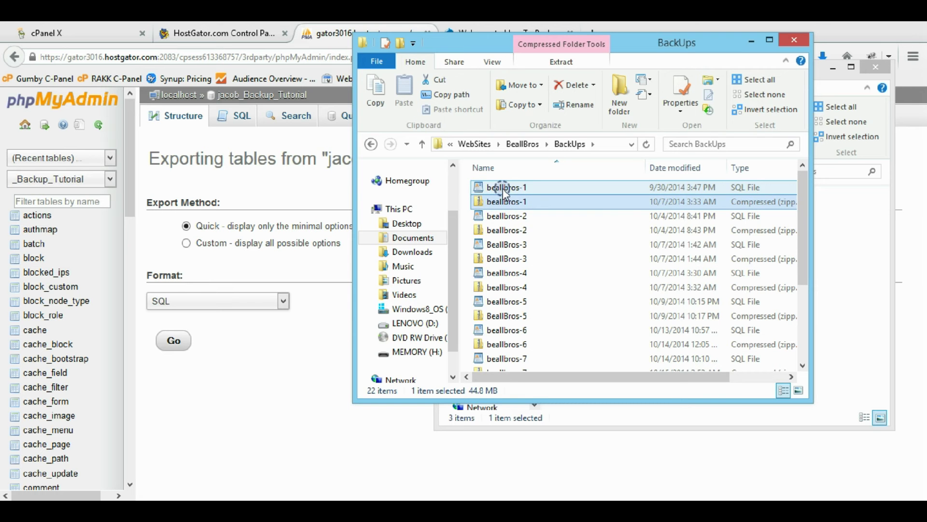
left_click(509, 217)
left_click(511, 231)
left_click(510, 244)
left_click(511, 259)
scroll(511, 261, "down", 3)
left_click(510, 354)
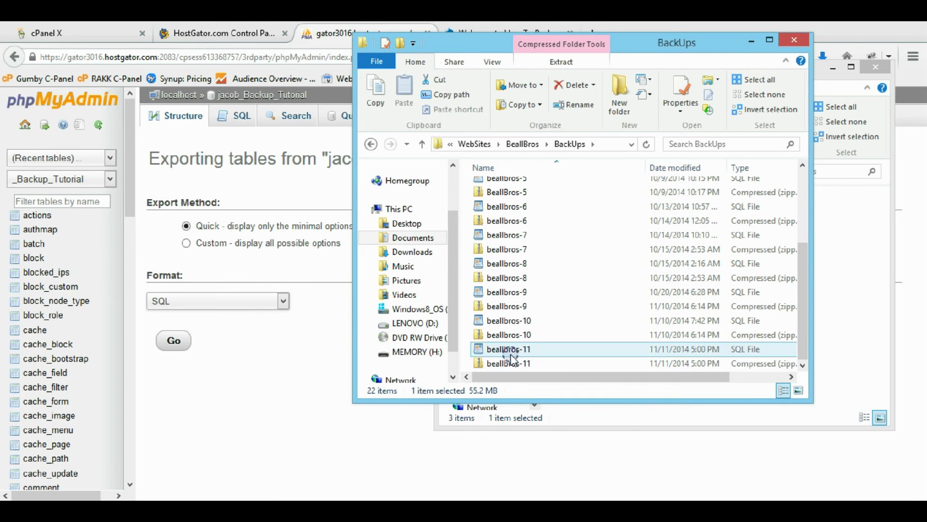
left_click(798, 42)
left_click_drag(775, 330, 636, 191)
Close the HostGator and old phpMyAdmin tabs and return to the GoDaddy cPanel dashboard
left_click(428, 29)
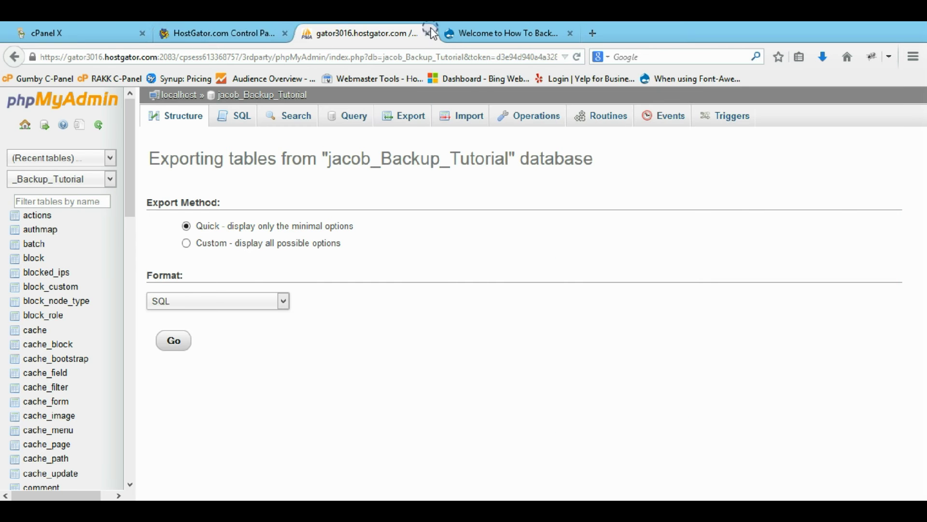
left_click(280, 34)
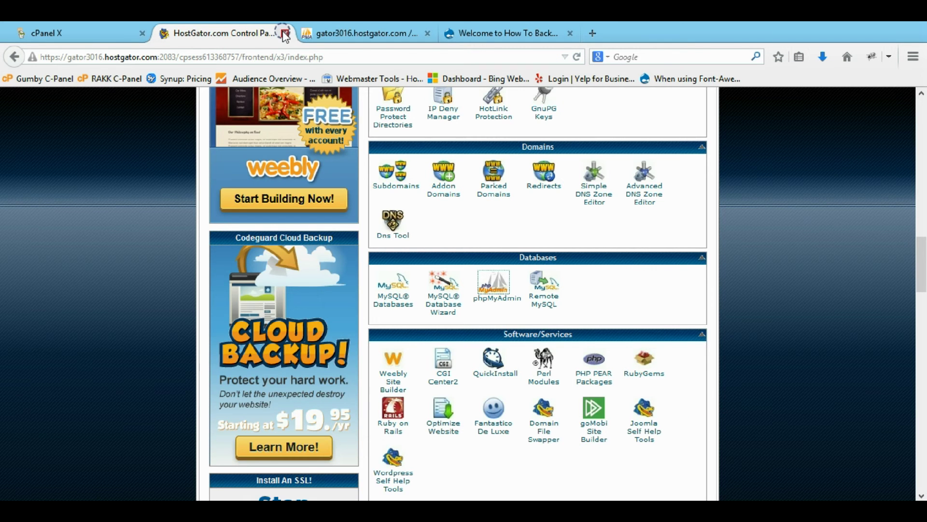
left_click(286, 33)
left_click(284, 33)
left_click(102, 39)
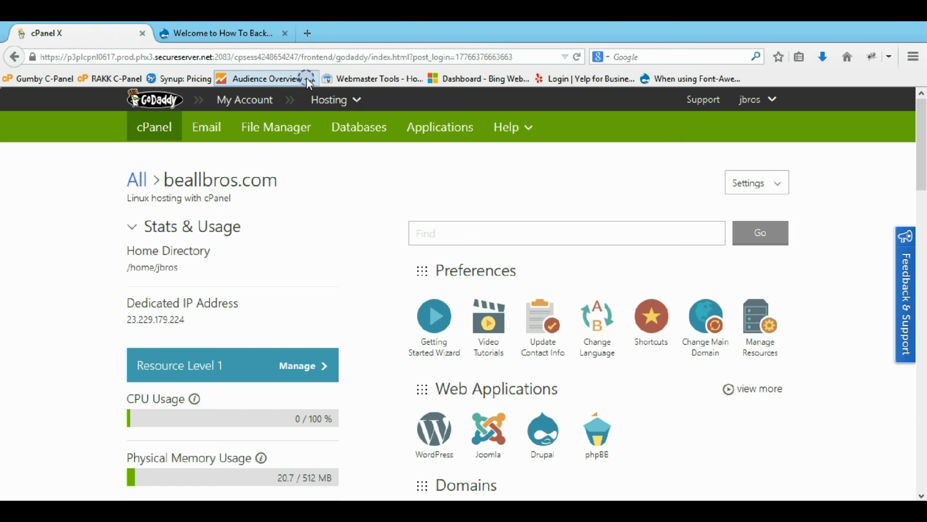
Open GoDaddy's File Manager at the public_html web root
scroll(456, 169, "down", 5)
scroll(457, 172, "down", 6)
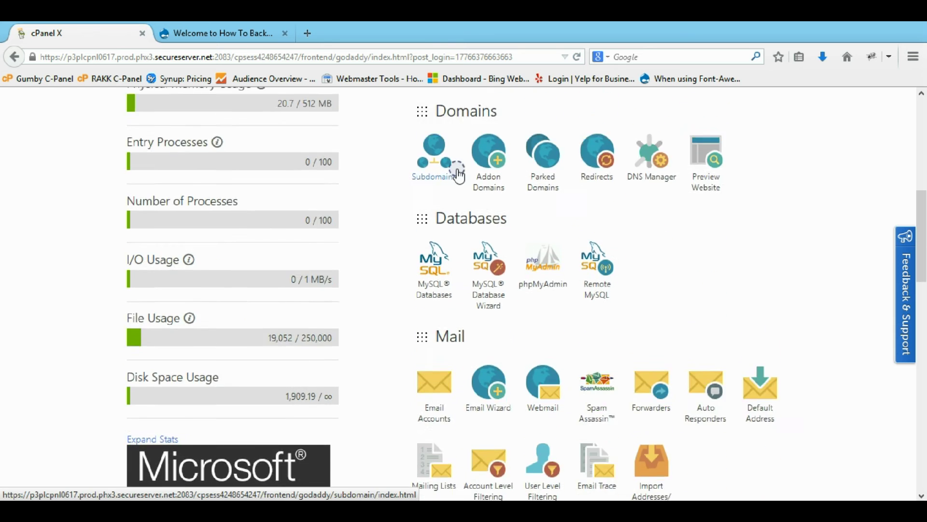
scroll(457, 169, "down", 3)
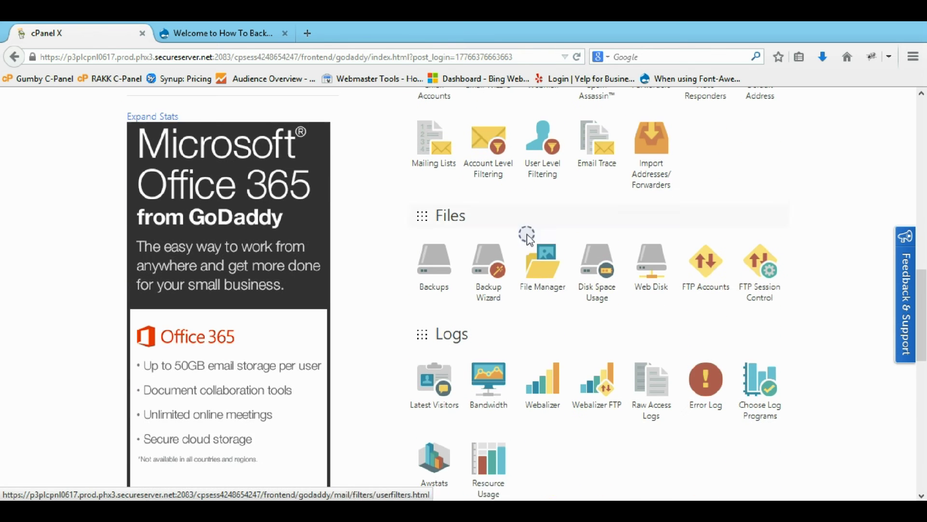
left_click(542, 275)
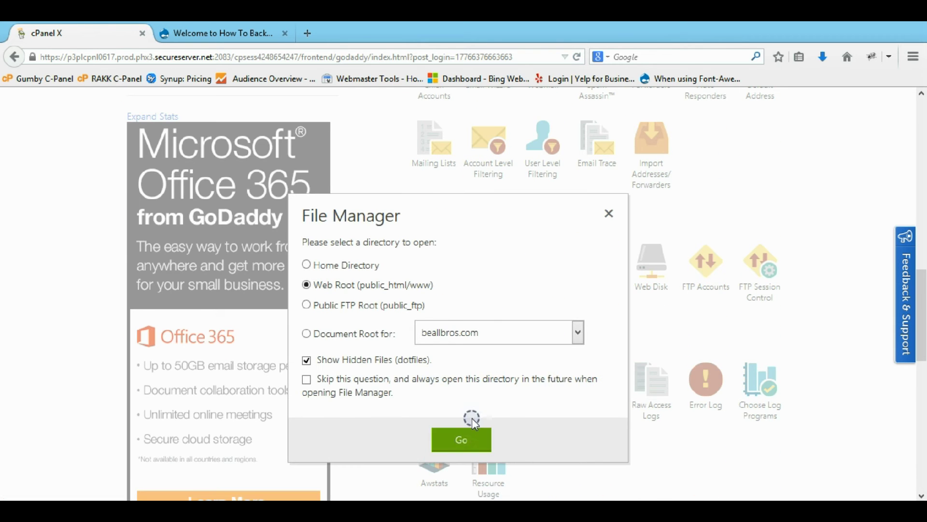
left_click(461, 441)
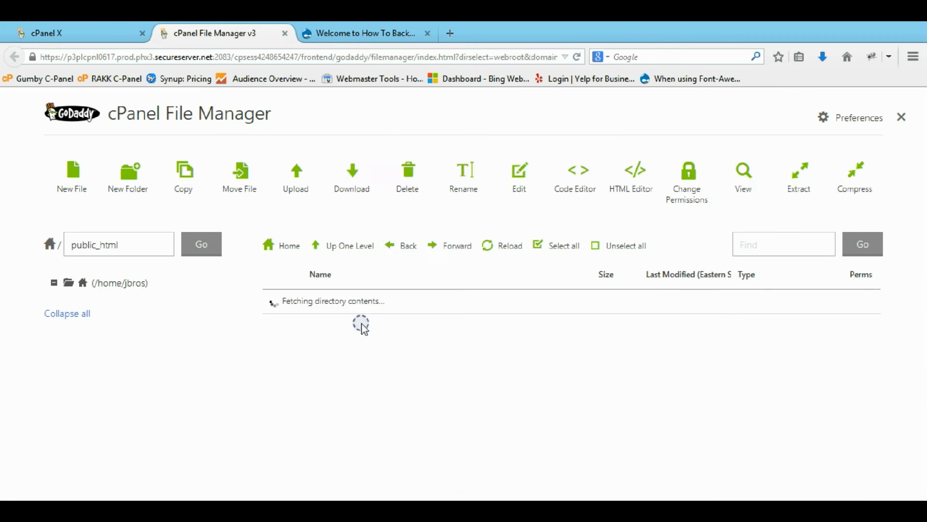
Upload Backup.zip from Downloads into public_html/Backup_Tutorial with User Execute permission ticked
double_click(280, 324)
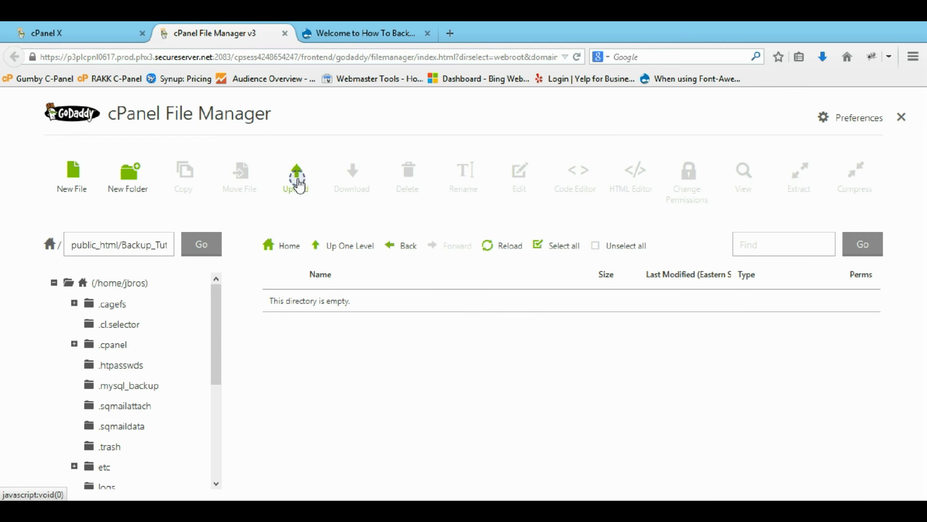
left_click(298, 186)
left_click(326, 361)
left_click(90, 232)
left_click(240, 118)
left_click(424, 310)
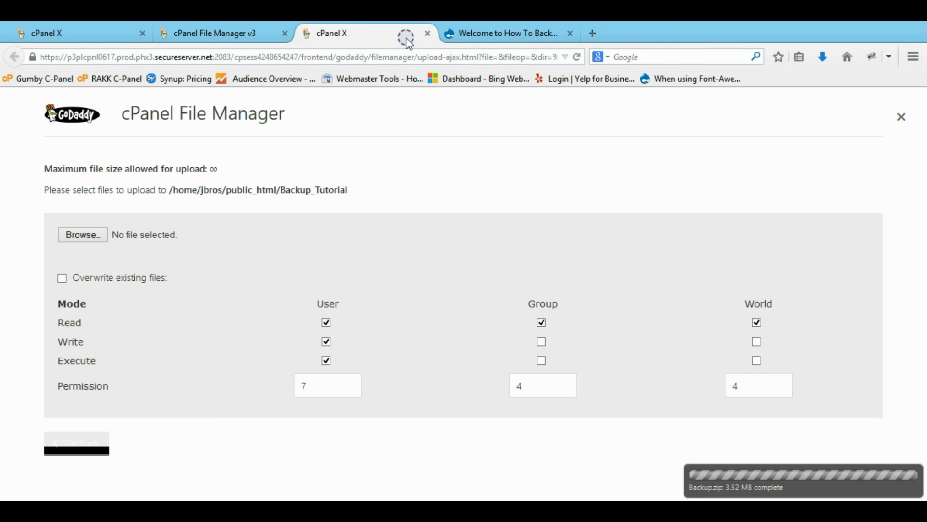
left_click(428, 35)
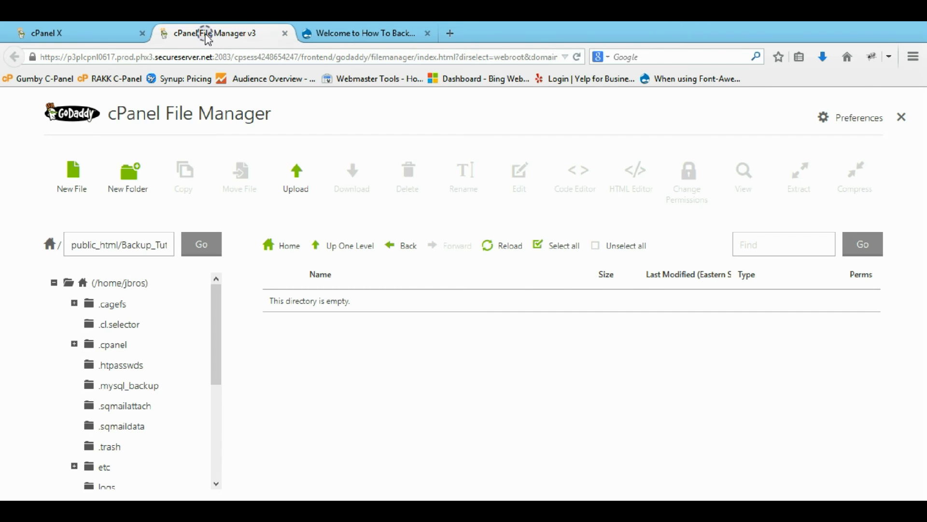
left_click(111, 35)
Launch phpMyAdmin from GoDaddy cPanel and select the empty Backup database
scroll(524, 314, "up", 10)
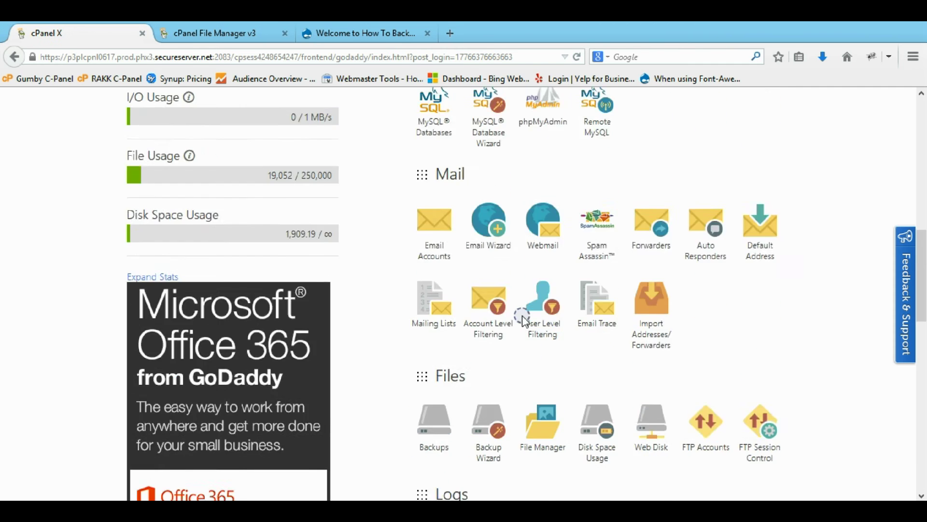
scroll(526, 321, "up", 3)
scroll(525, 321, "down", 12)
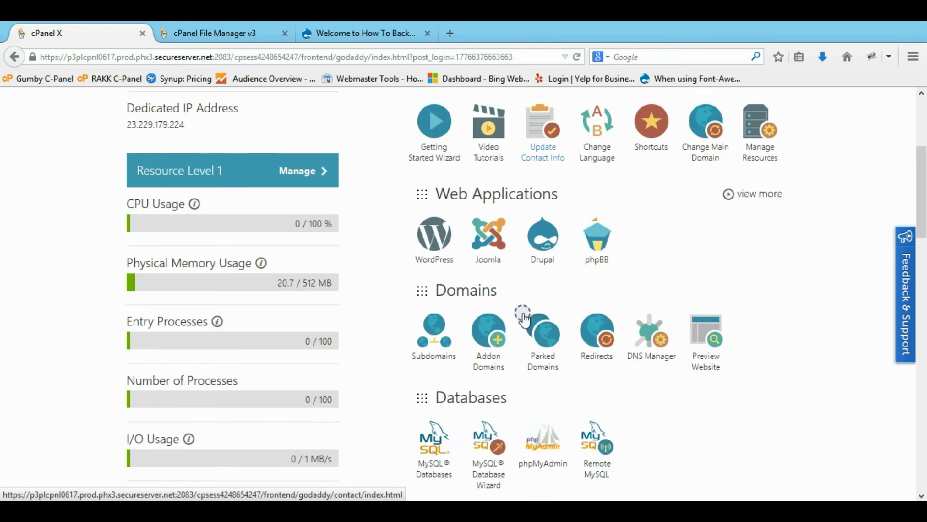
scroll(522, 314, "down", 4)
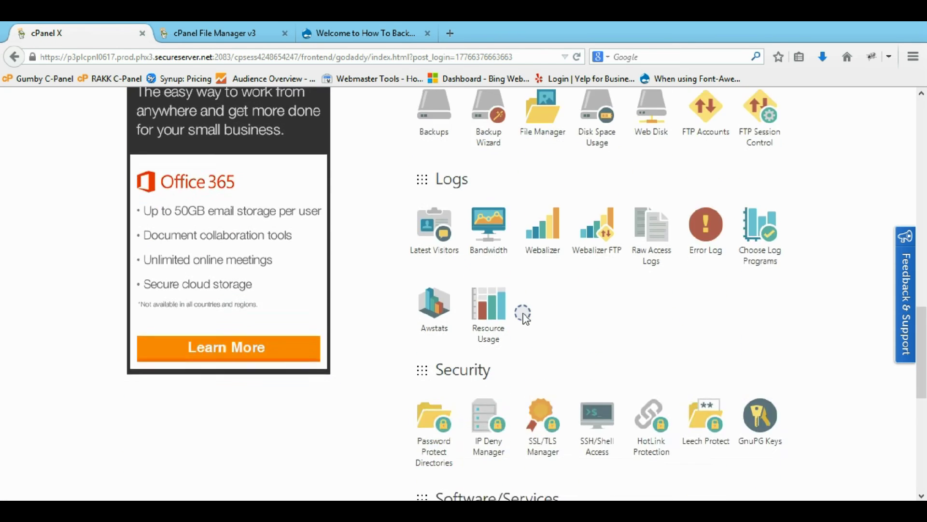
scroll(522, 315, "up", 5)
scroll(534, 313, "up", 3)
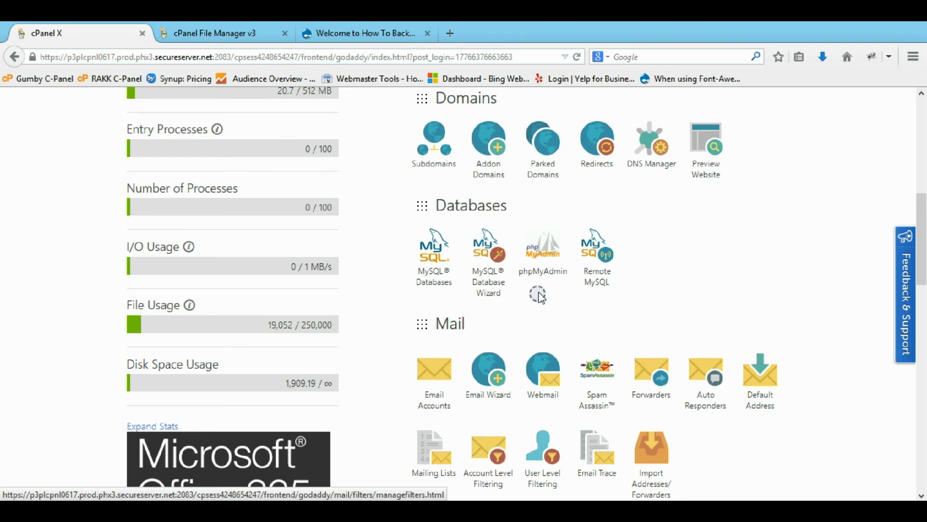
left_click(545, 251)
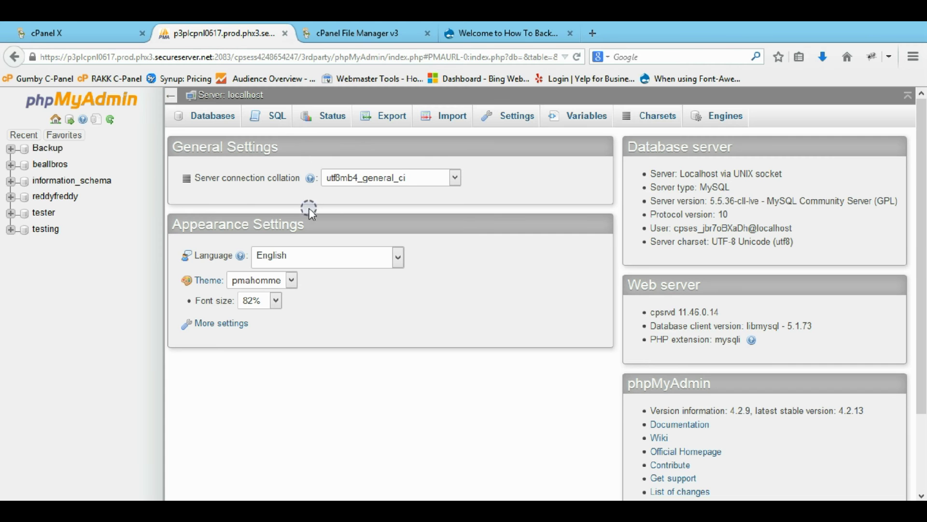
left_click(47, 154)
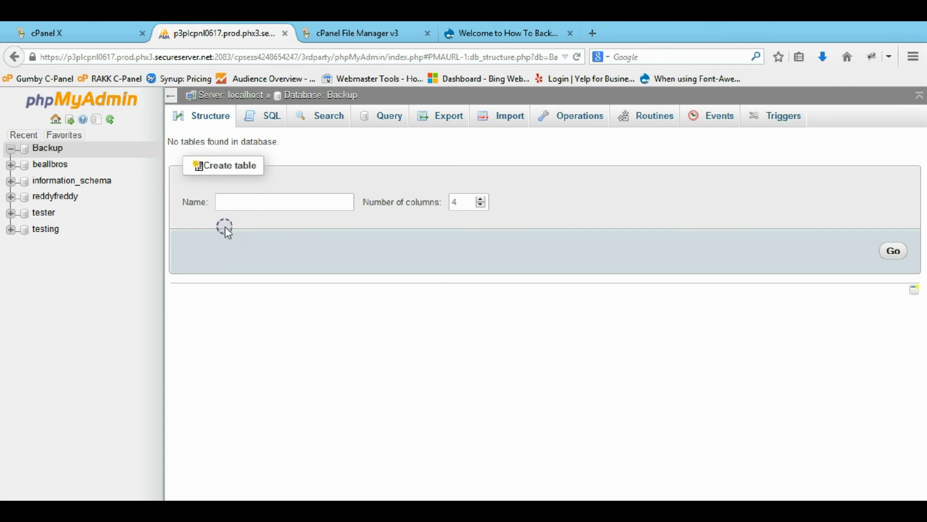
Import the jacob_Backup_Tutorial.sql backup from Downloads into the Backup database
left_click(521, 124)
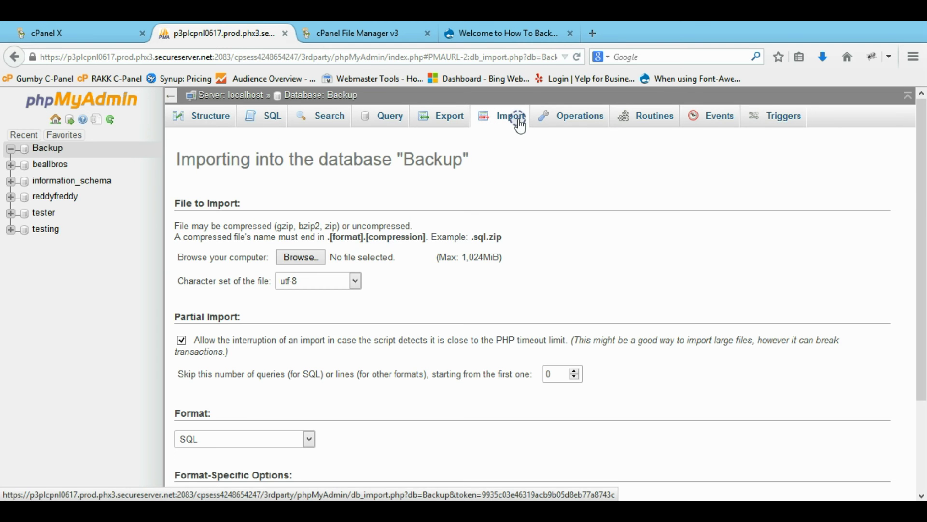
left_click(300, 257)
double_click(321, 118)
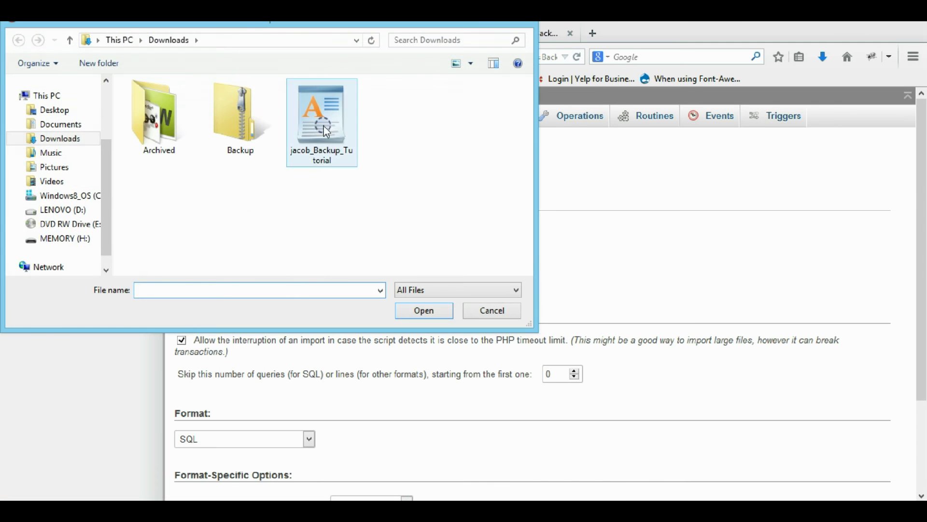
scroll(265, 322, "down", 3)
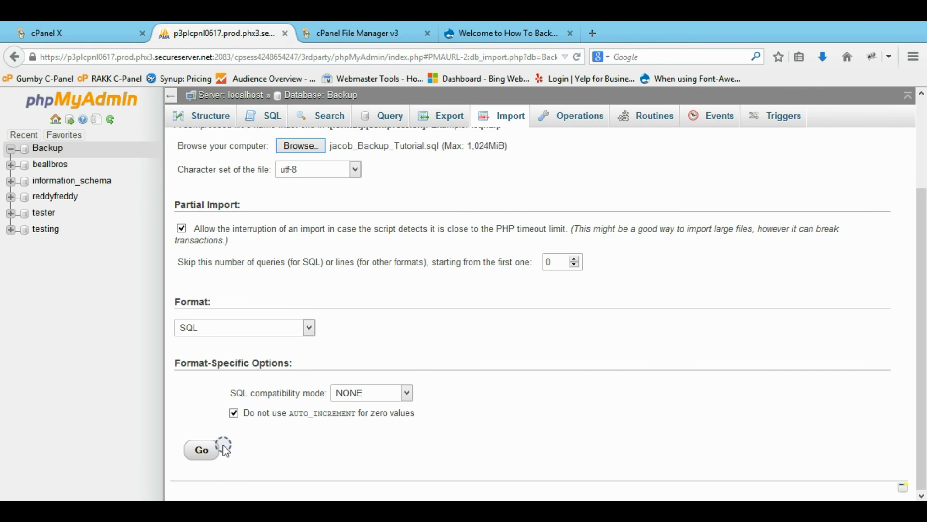
left_click(202, 450)
Confirm the import succeeded with 133 queries, then close phpMyAdmin
scroll(228, 296, "up", 2)
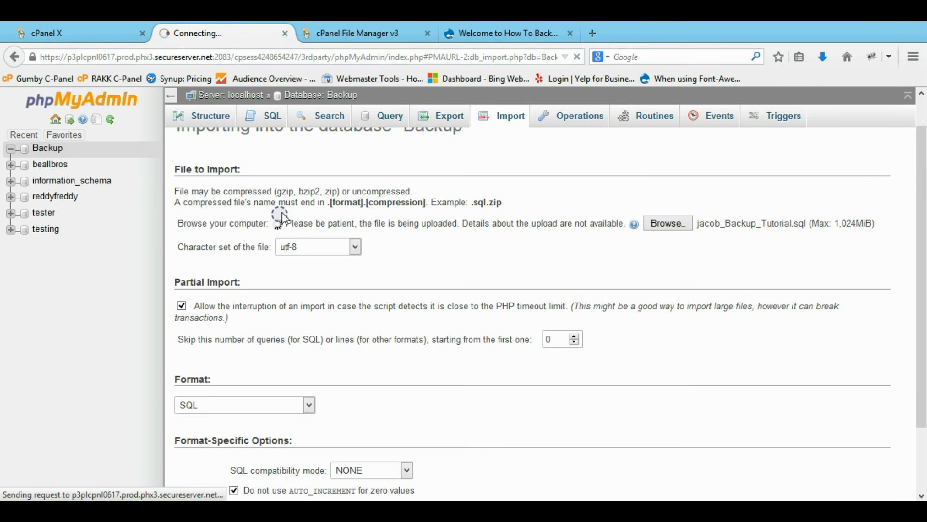
left_click_drag(268, 233, 296, 237)
scroll(291, 221, "up", 1)
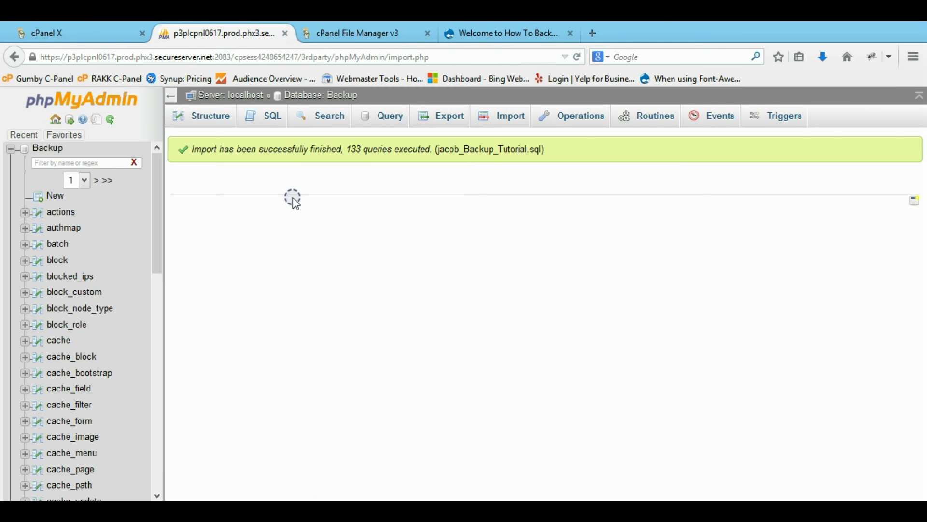
left_click(286, 33)
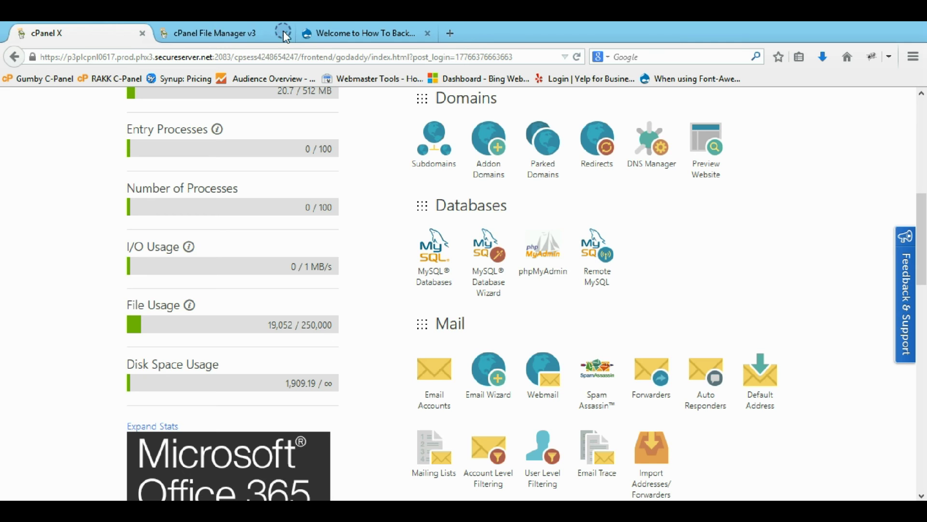
Load beallbros.com/Backup_Tutorial/ in a new tab, which shows 404 Page not Found, then return to File Manager
left_click(252, 42)
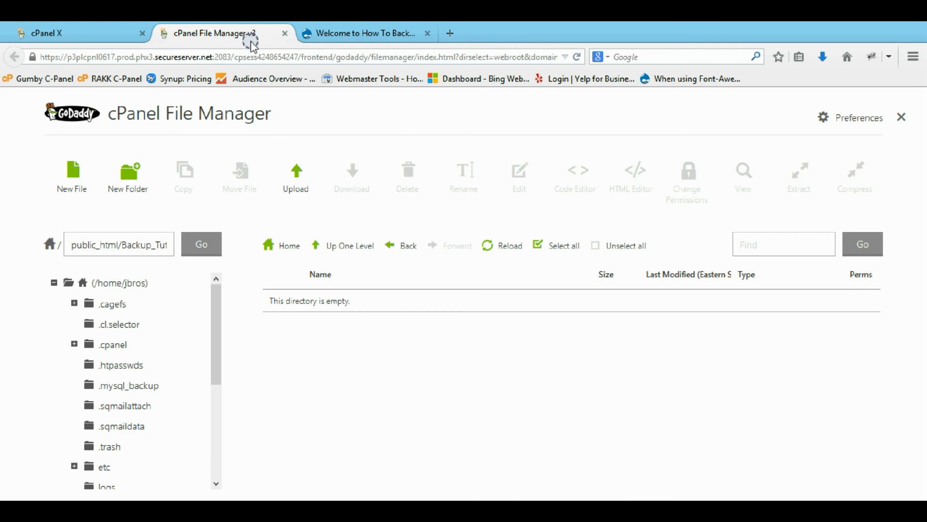
left_click(455, 37)
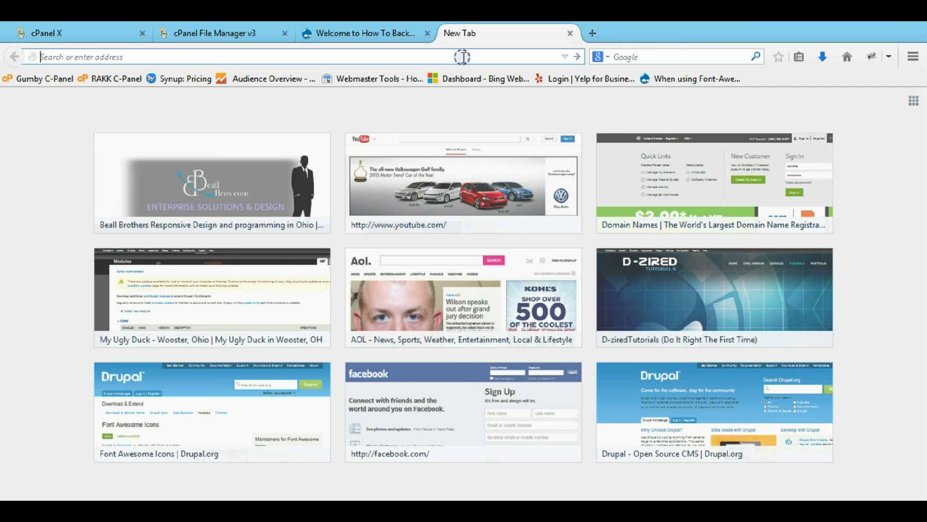
type("beallbros.com/")
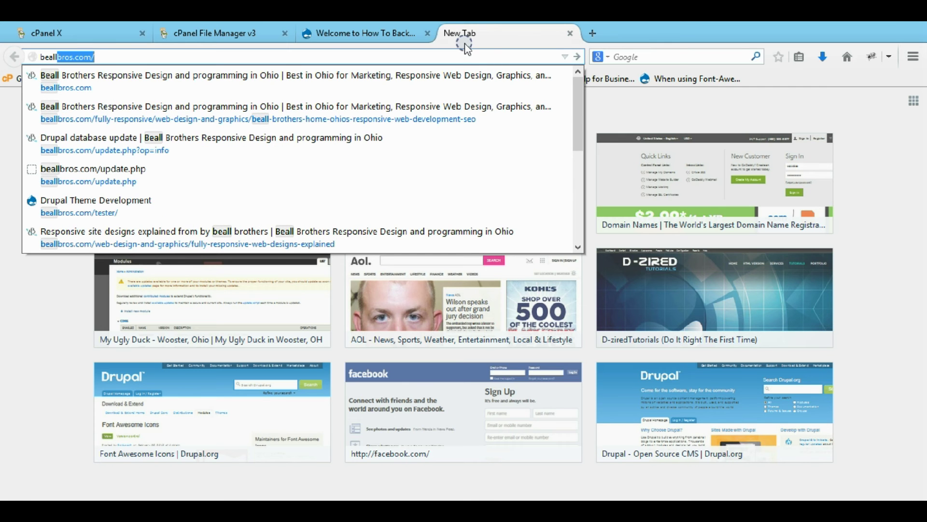
key("Return")
key("Return")
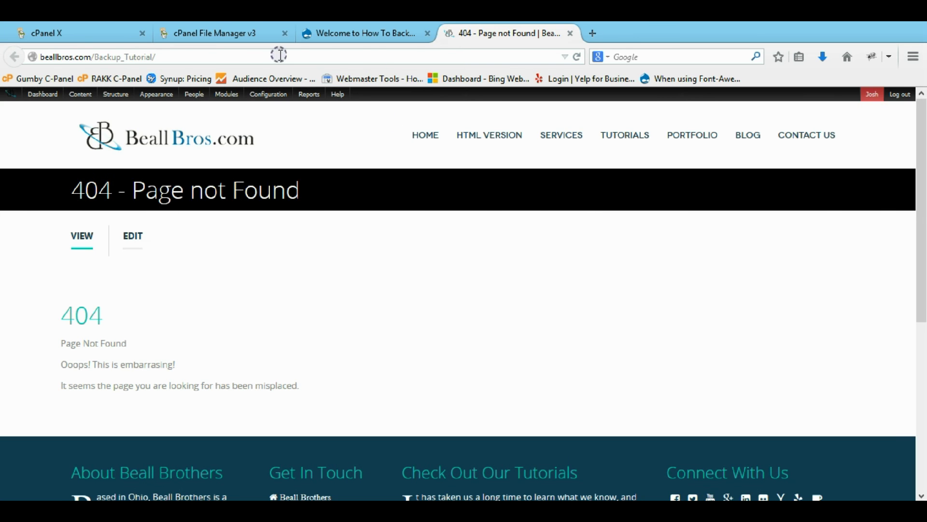
left_click(255, 33)
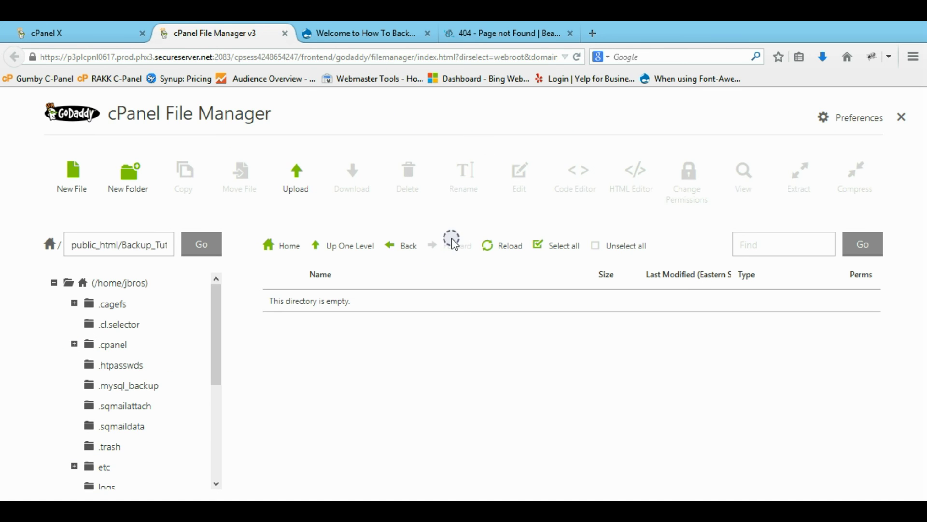
Extract Backup.zip into the Backup_Tutorial folder
left_click(497, 248)
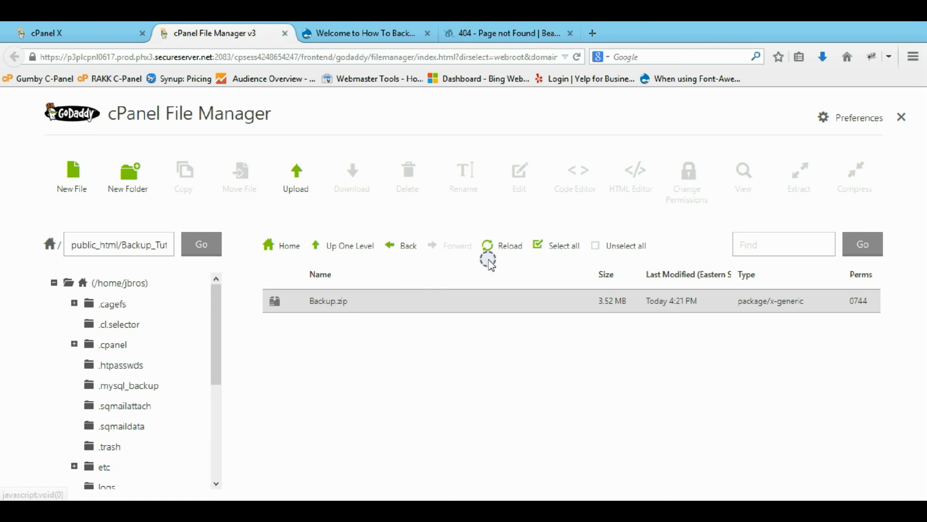
left_click(308, 309)
left_click(798, 175)
left_click(465, 405)
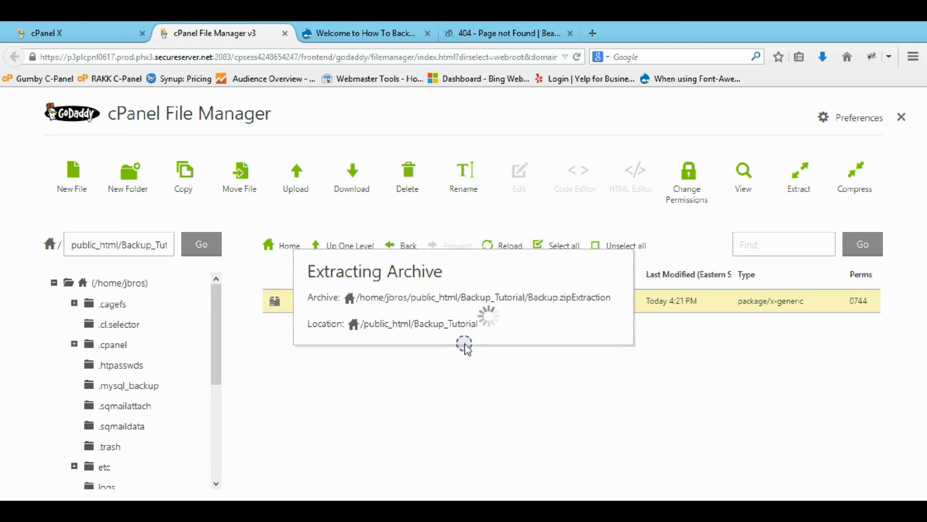
left_click(468, 441)
Reload the site to see the Drupal PDOException database access-denied error and note the database user
left_click(528, 33)
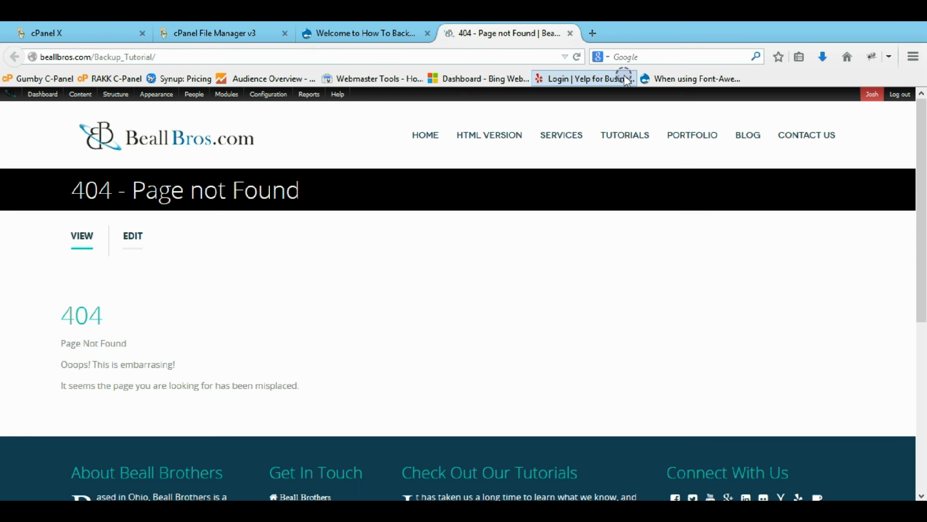
left_click(581, 59)
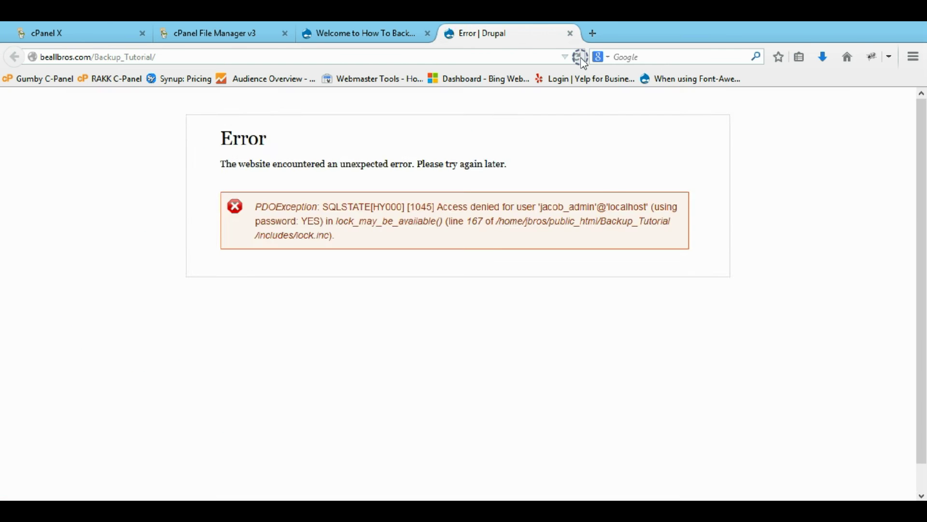
left_click_drag(404, 227, 584, 229)
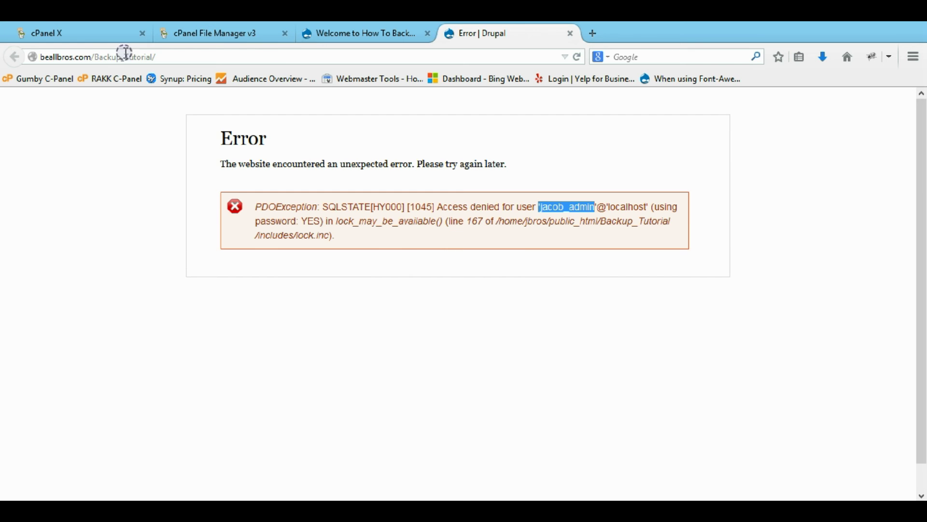
left_click(104, 41)
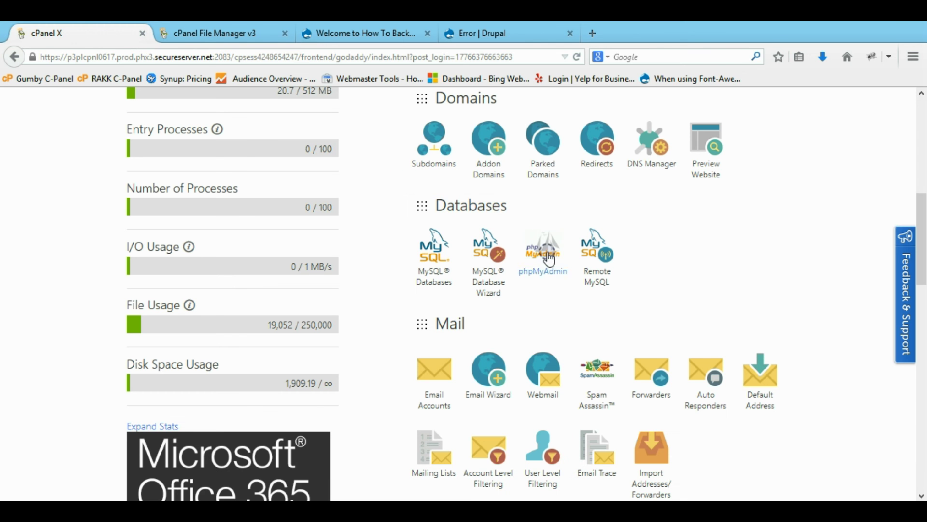
Check MySQL Databases, where Backup is 4.64 MB with its own user, then return to File Manager
left_click(437, 254)
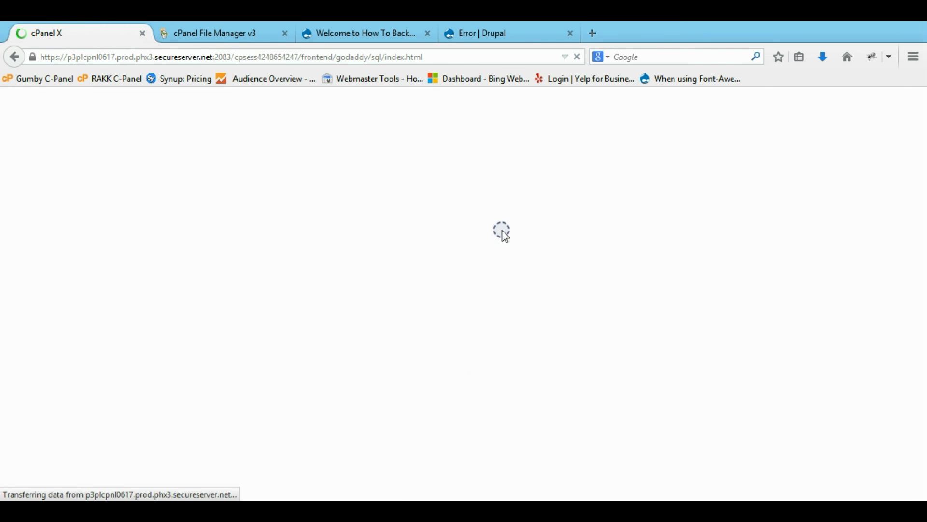
scroll(485, 263, "down", 8)
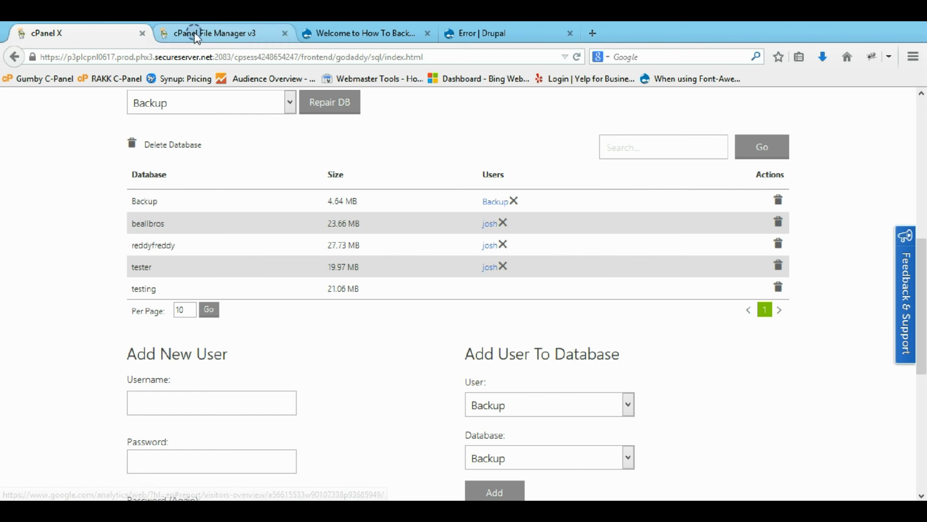
left_click(197, 35)
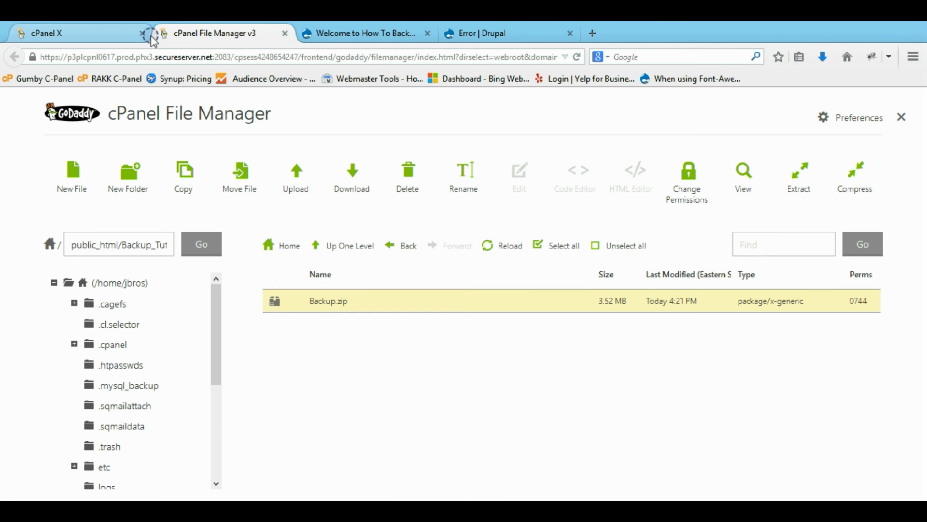
Set the sites/default folder permissions to 0755 and open it
left_click(141, 33)
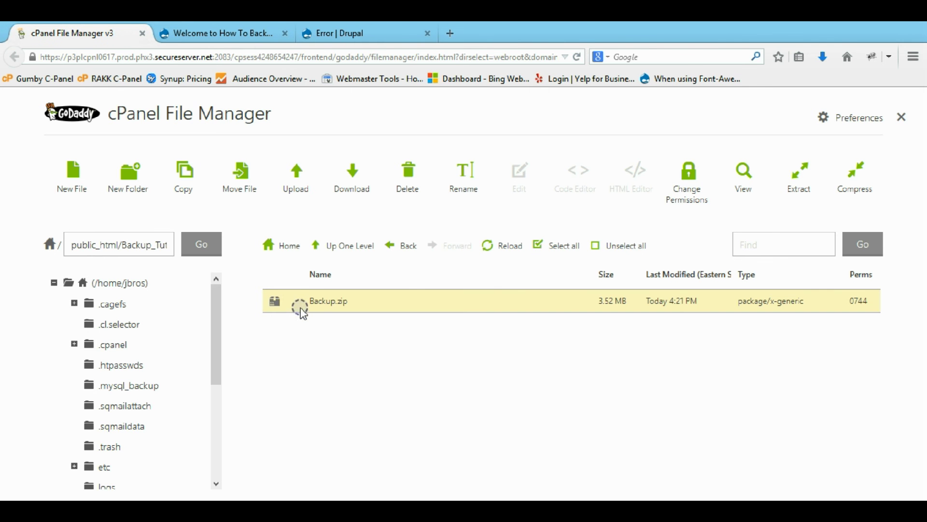
left_click(497, 252)
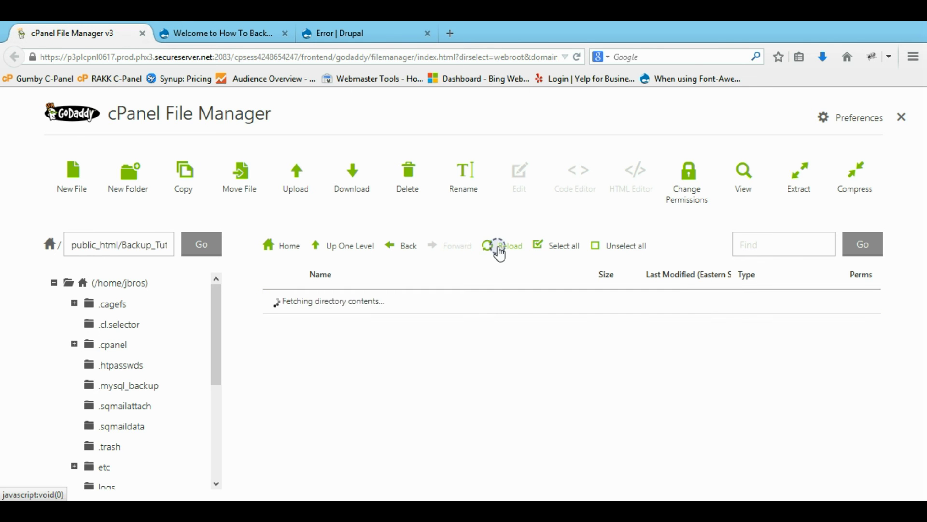
scroll(304, 329, "down", 2)
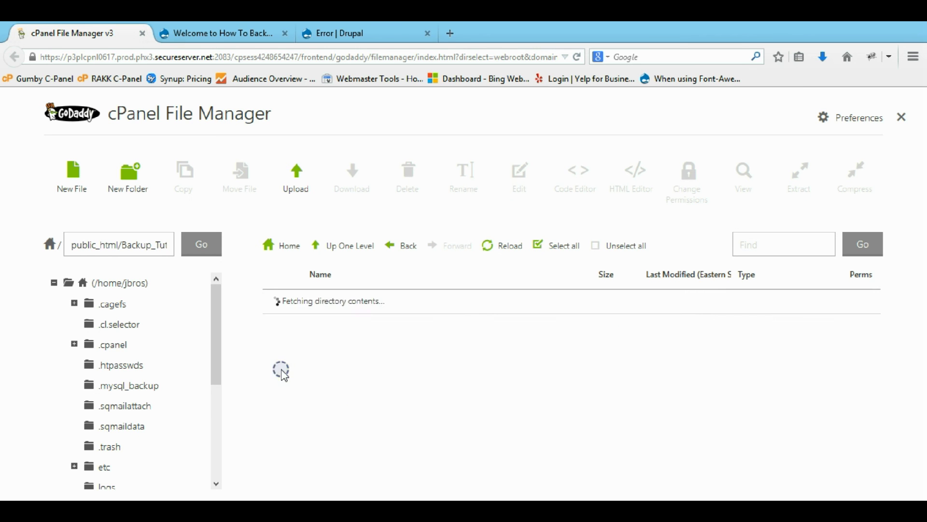
left_click(277, 323)
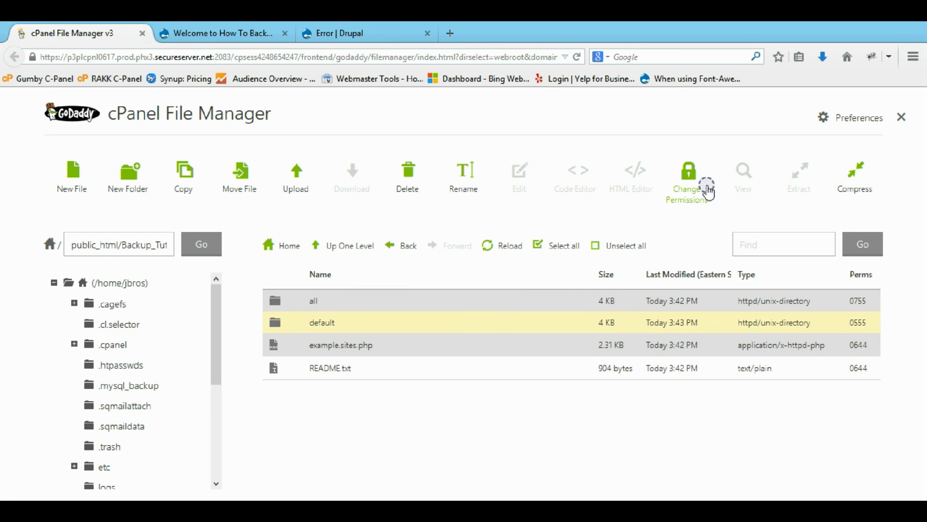
left_click(687, 182)
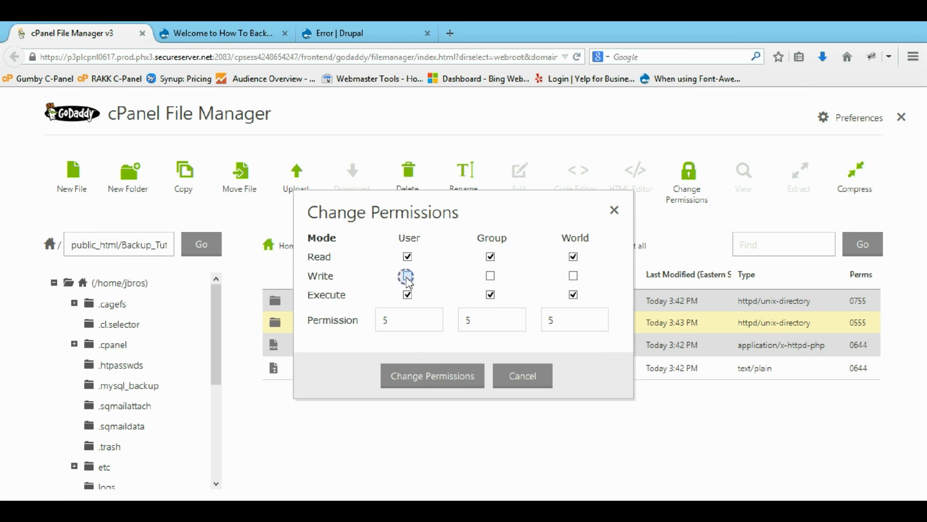
left_click(430, 375)
double_click(277, 320)
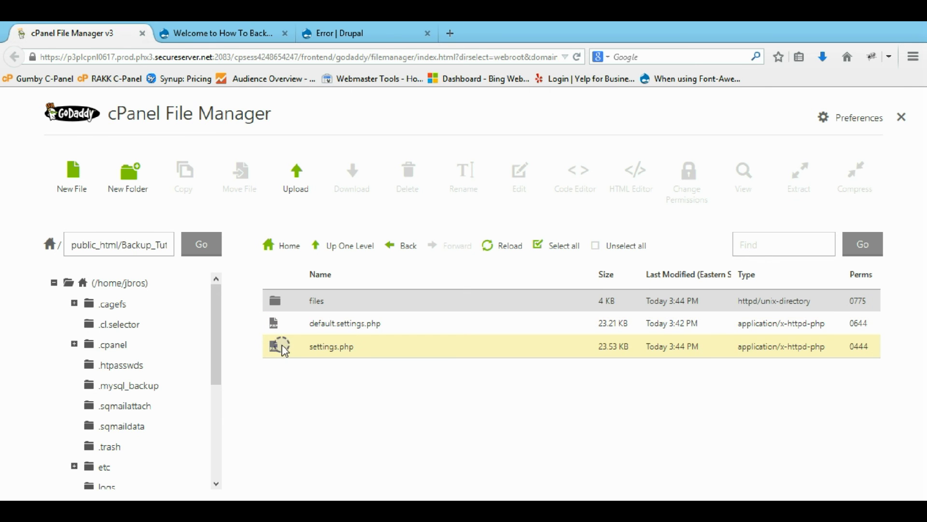
Make settings.php owner-writable with 0744 permissions
left_click(285, 348)
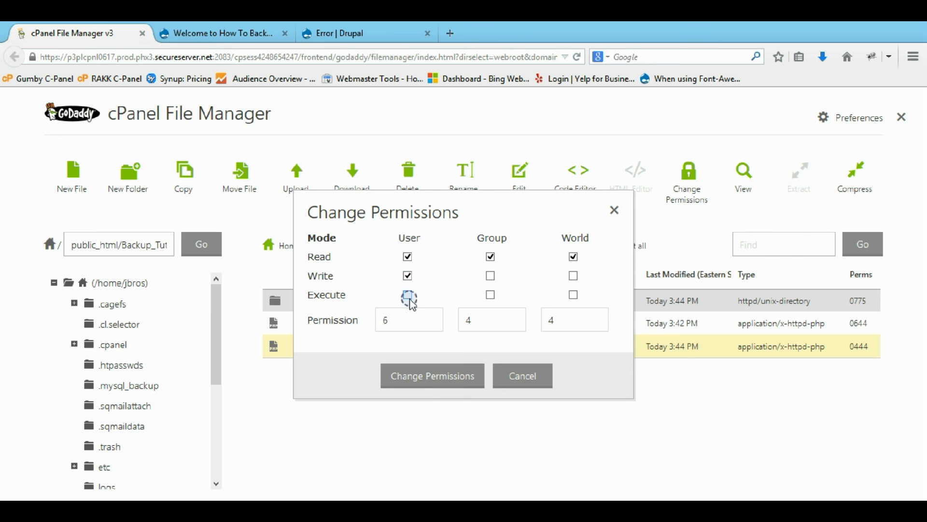
left_click(430, 381)
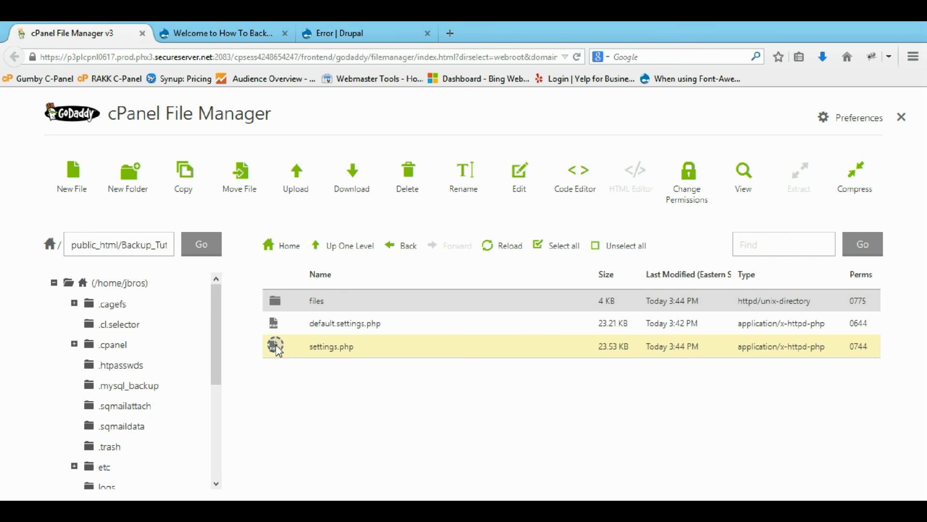
left_click(279, 351)
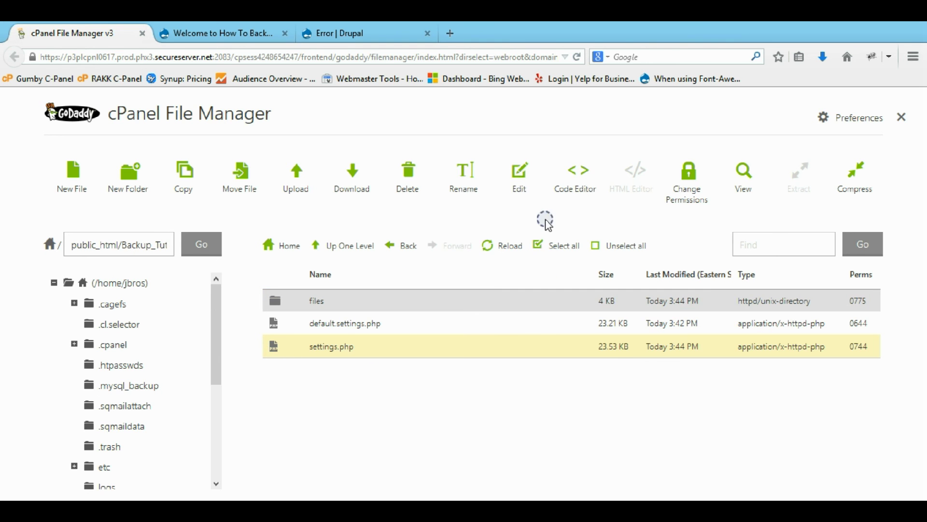
left_click(579, 183)
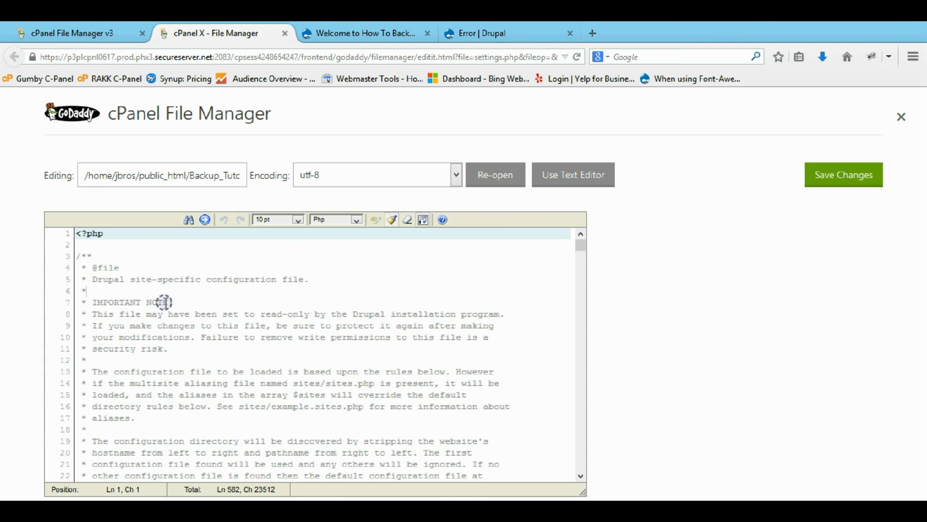
In settings.php, replace the old database name on line 220 with Backup
scroll(122, 322, "down", 13)
scroll(121, 322, "down", 20)
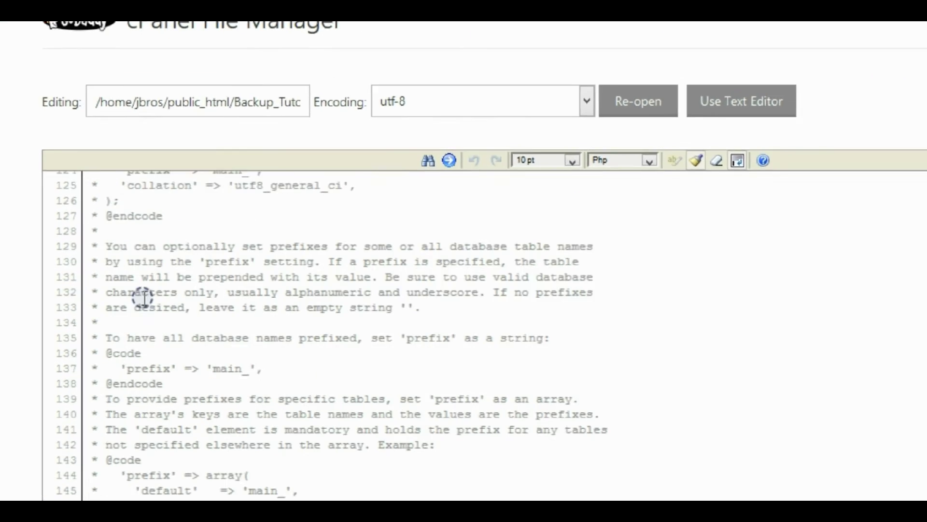
scroll(142, 297, "down", 20)
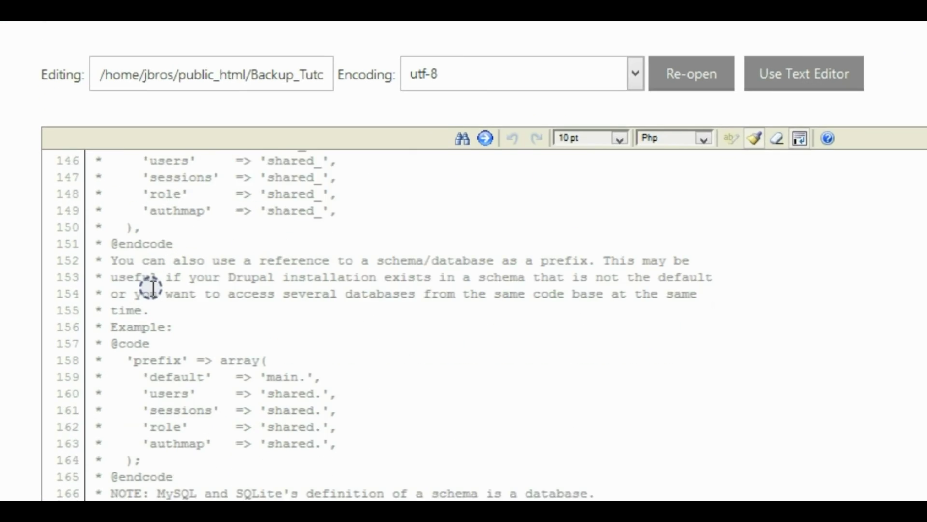
scroll(178, 262, "down", 10)
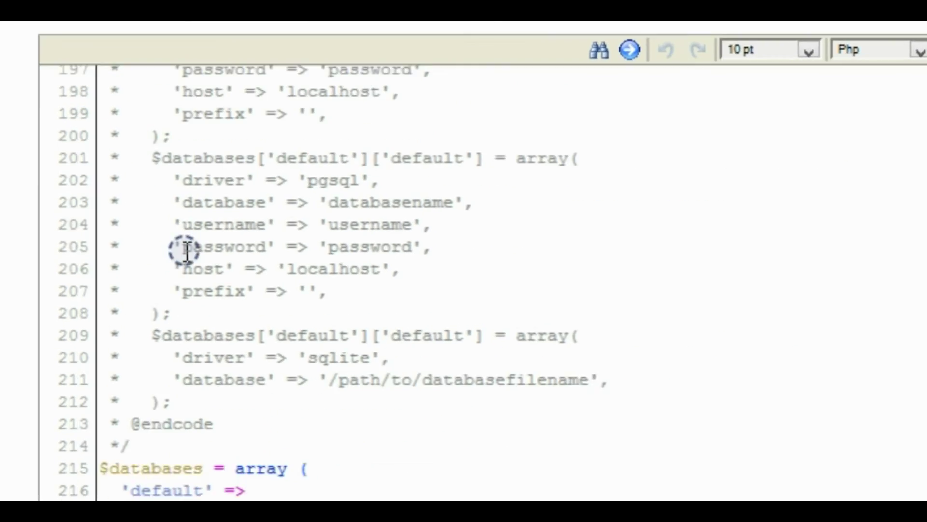
scroll(190, 240, "up", 2)
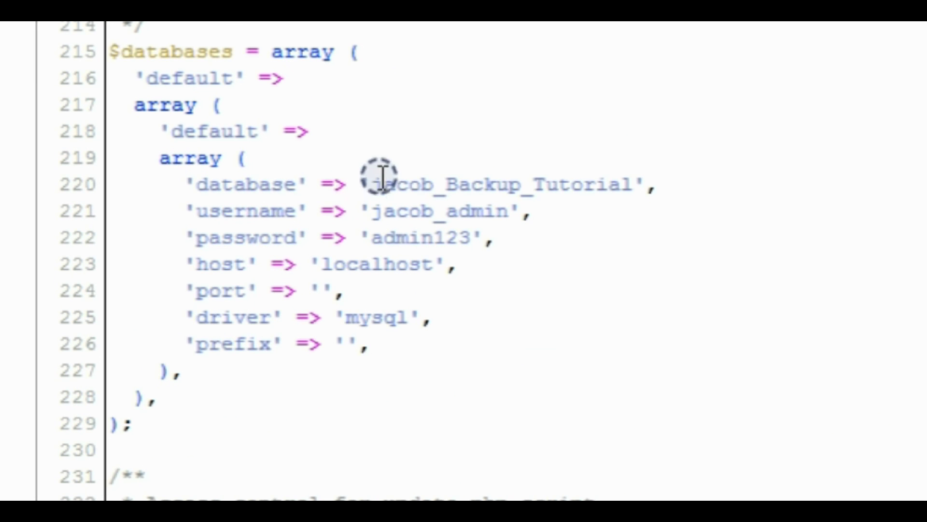
left_click(368, 186)
triple_click(322, 190)
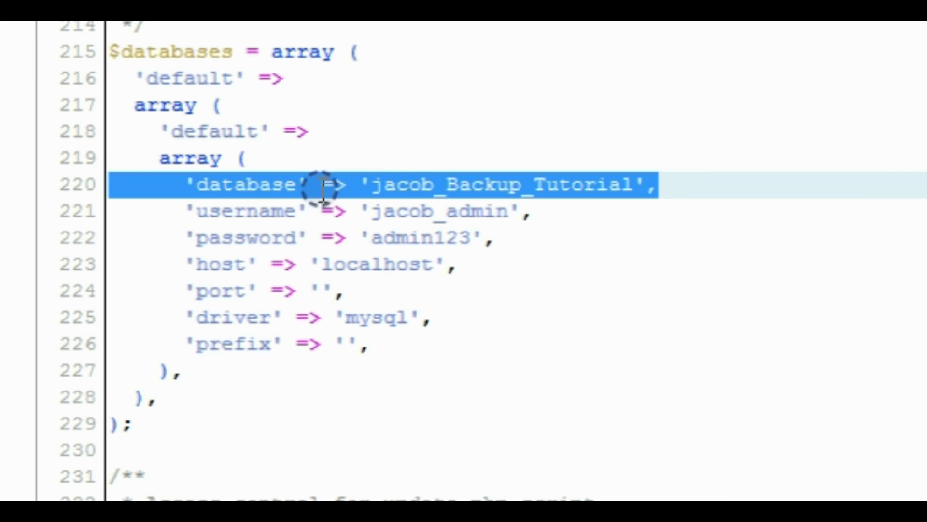
left_click(379, 185)
left_click_drag(377, 185, 633, 186)
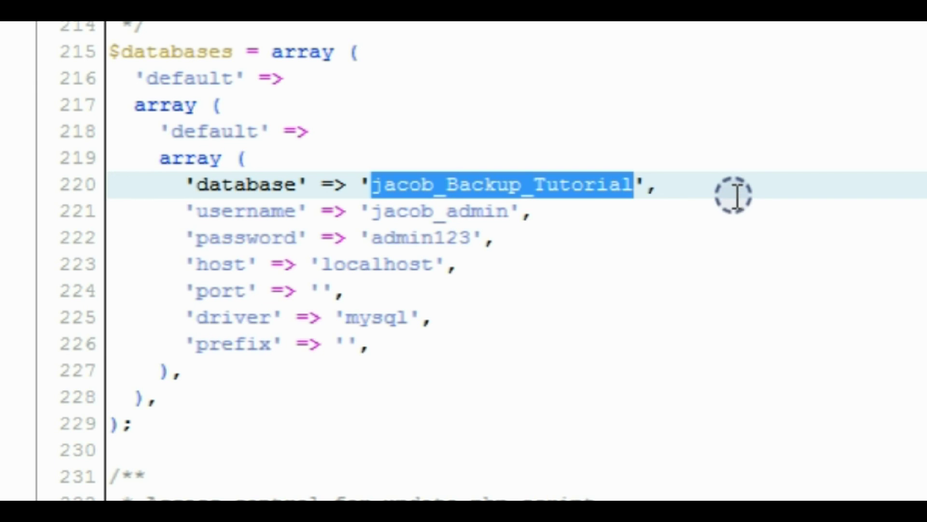
type("Backup")
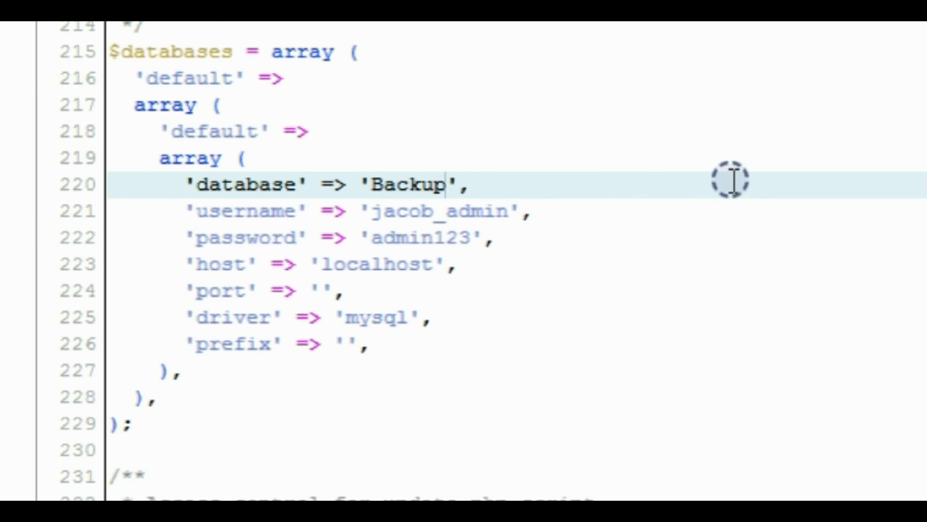
Change the database username on line 221 to Backup and save settings.php
left_click_drag(507, 213, 408, 206)
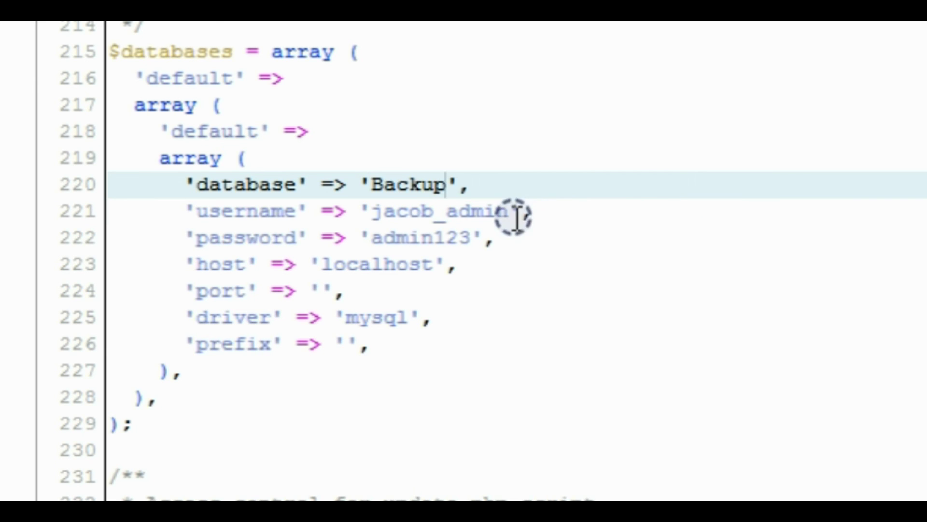
left_click_drag(351, 231, 327, 237)
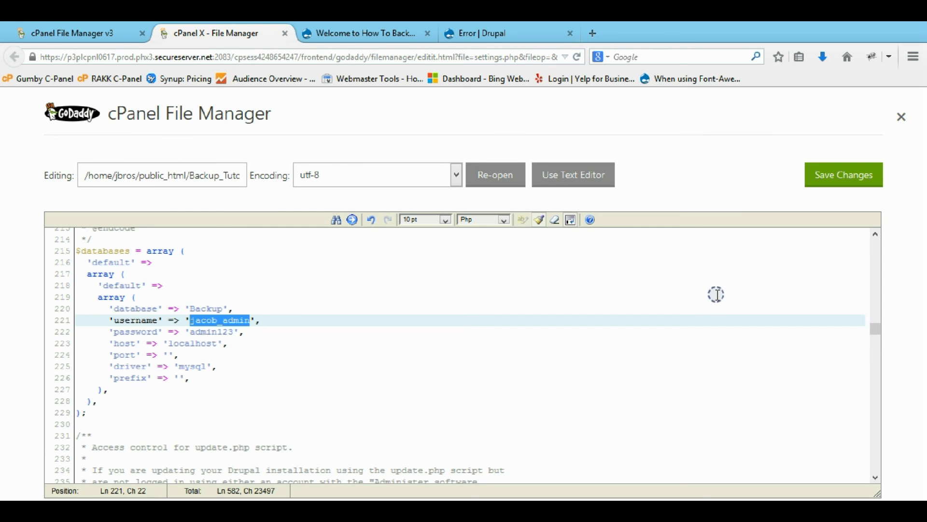
type("Backup")
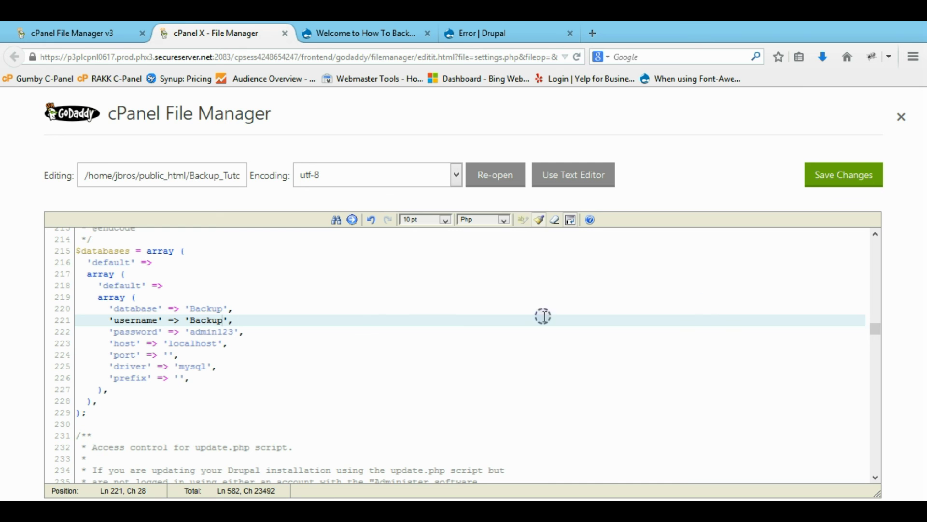
left_click(225, 331)
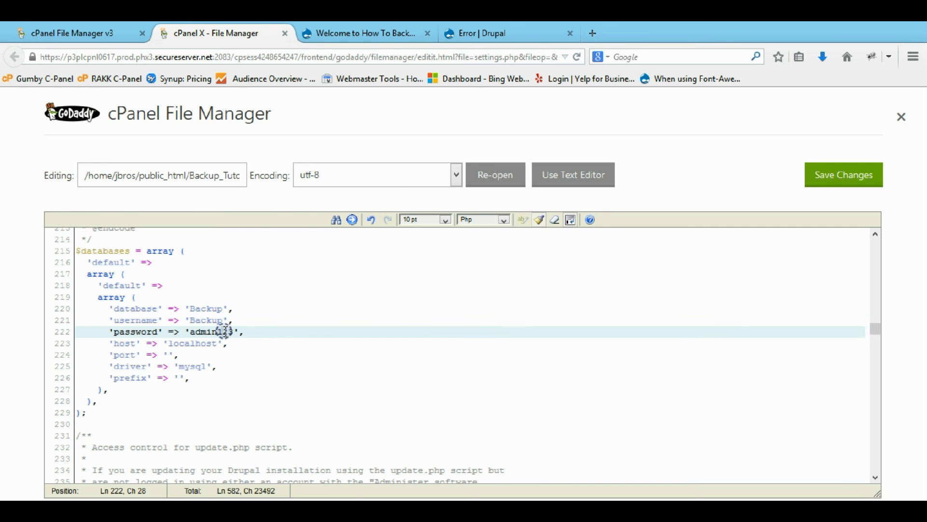
left_click(354, 307)
left_click(840, 176)
Reload the site to show the How To Backup Your Site welcome page and close the cPanel tabs
left_click(534, 35)
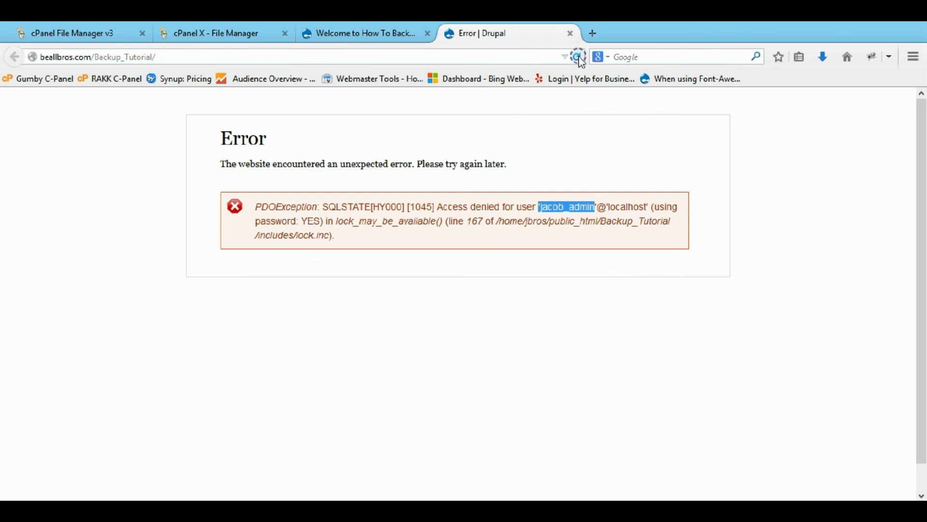
left_click(580, 58)
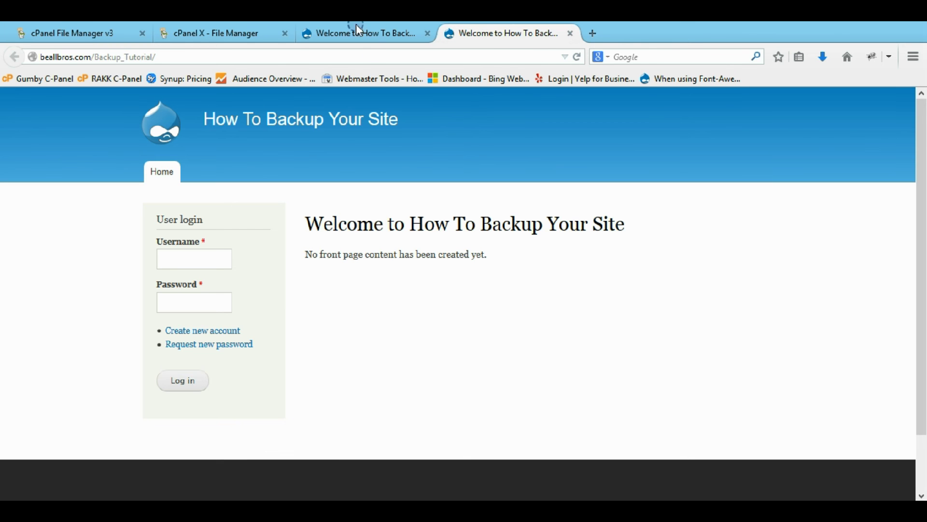
left_click(119, 33)
left_click(141, 33)
left_click(141, 33)
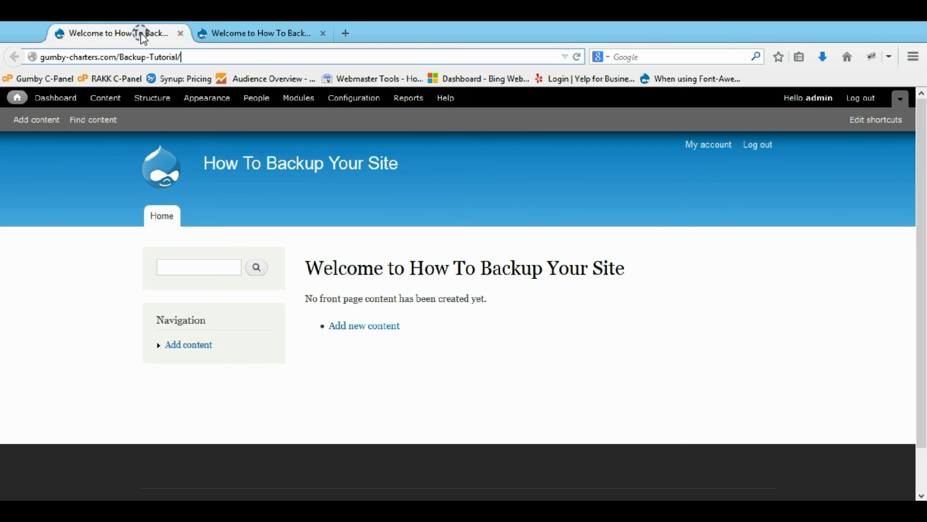
Compare the original site's address with the restored beallbros.com/Backup_Tutorial/ address
left_click_drag(155, 62, 36, 45)
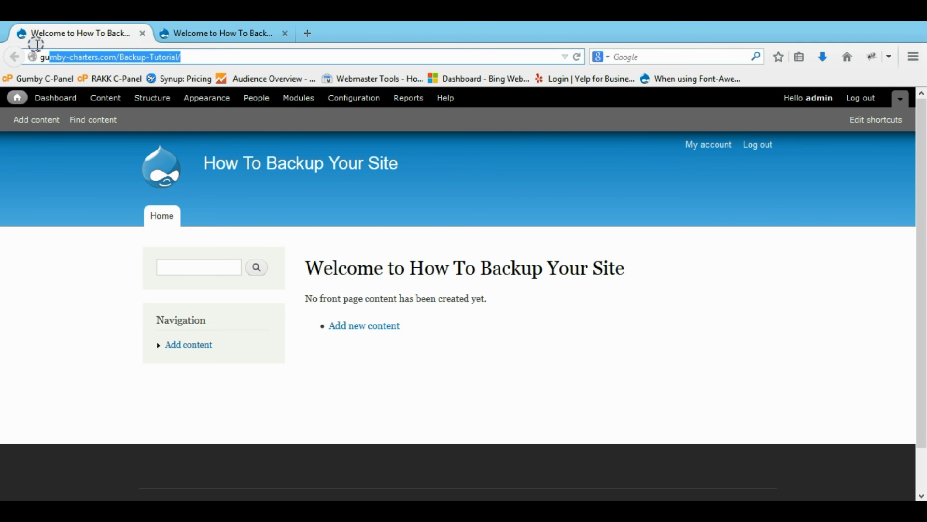
left_click(216, 38)
left_click(110, 54)
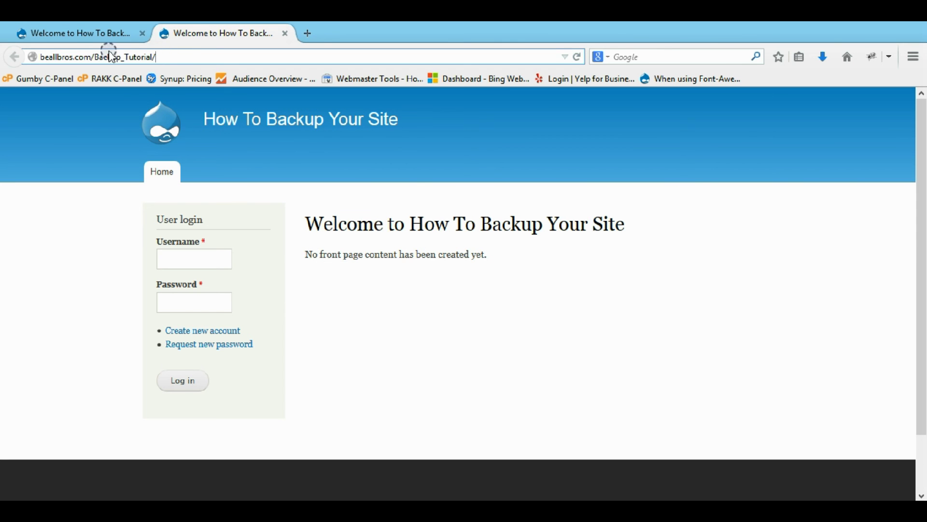
left_click_drag(92, 55, 51, 58)
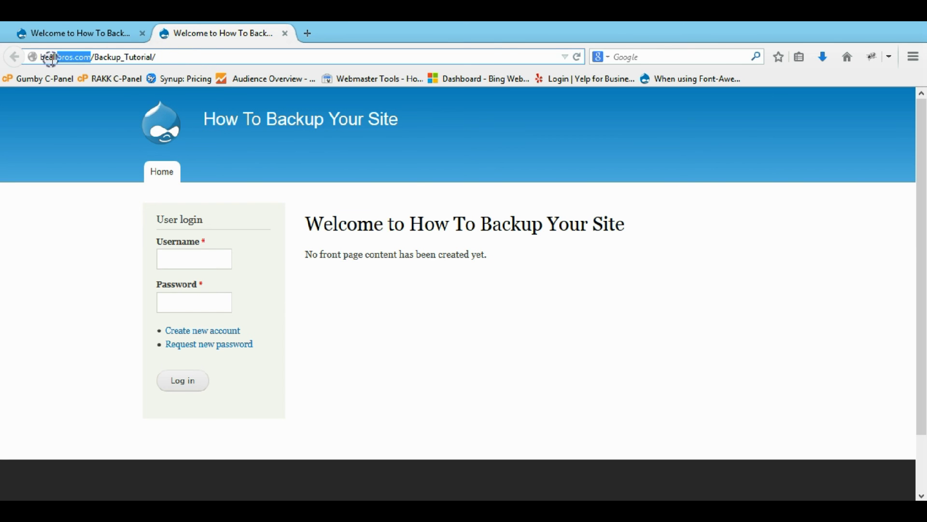
left_click(172, 56)
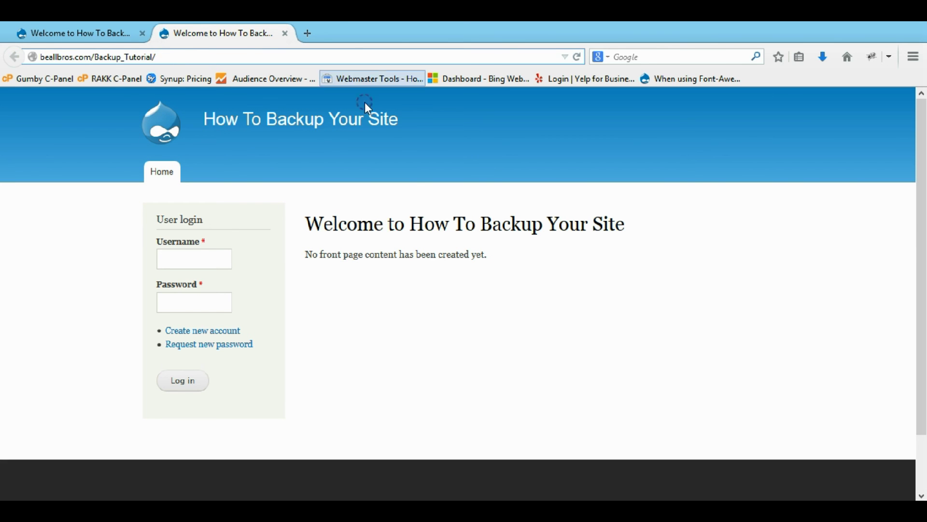
left_click(753, 272)
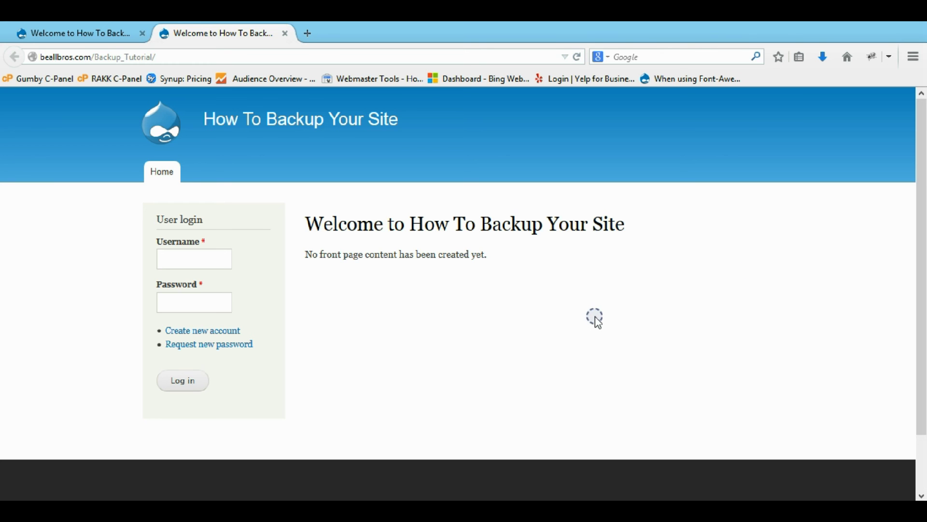